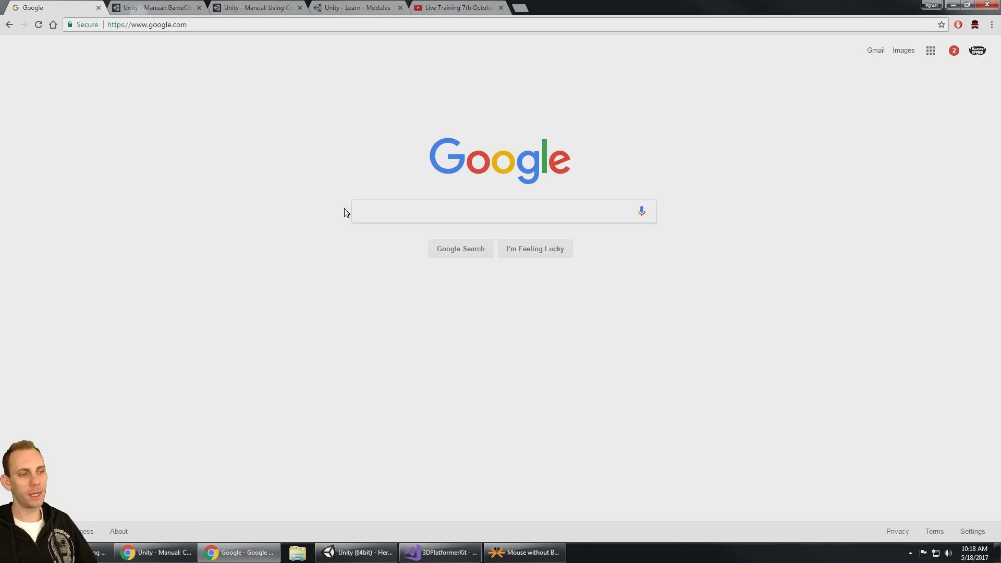
Search Google for 'download unity' and open the Unity - Download result.
{"action": "left_click", "coordinate": [413, 209]}
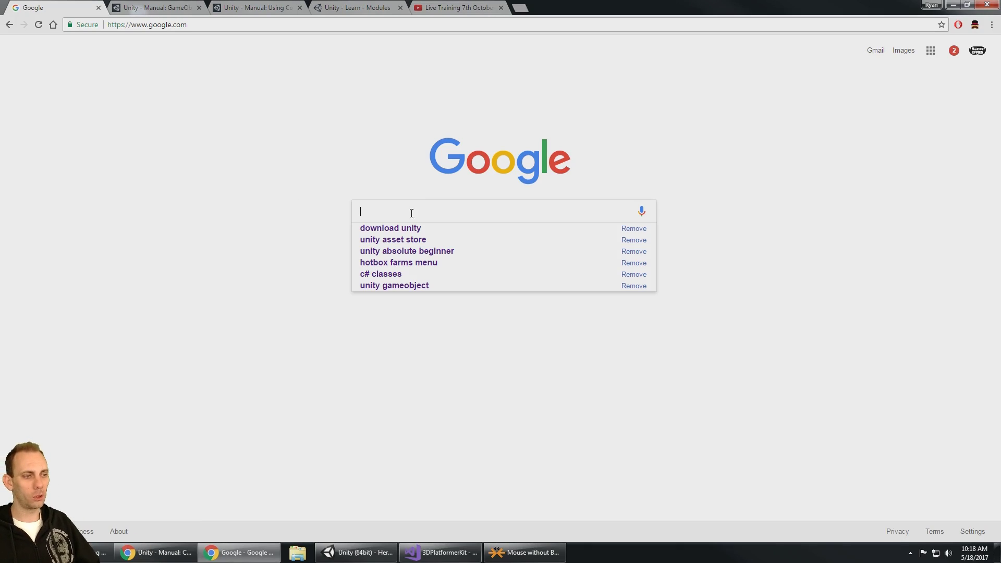
{"action": "left_click", "coordinate": [412, 228]}
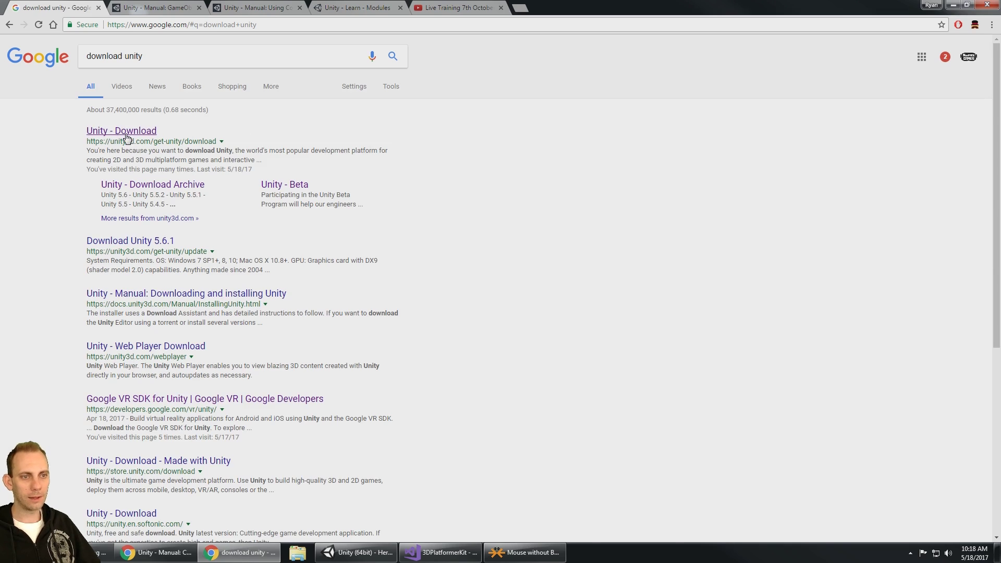
{"action": "left_click", "coordinate": [126, 137]}
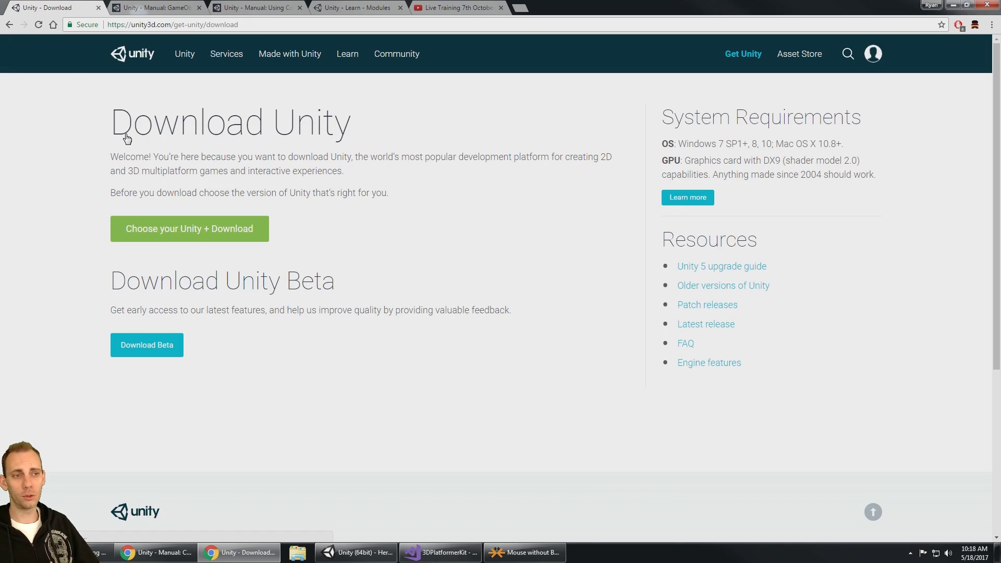
Go from the Unity home page to the store plans and open the Download Unity page with the 5.6.1 installer.
{"action": "left_click", "coordinate": [139, 55]}
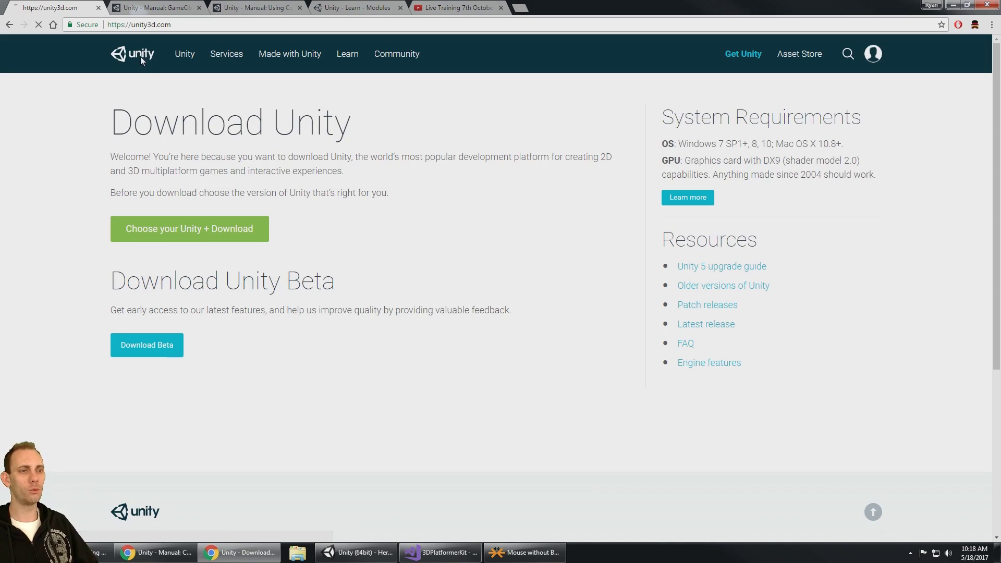
{"action": "left_click", "coordinate": [750, 55]}
{"action": "scroll", "coordinate": [557, 275], "scroll_direction": "down", "scroll_amount": 2}
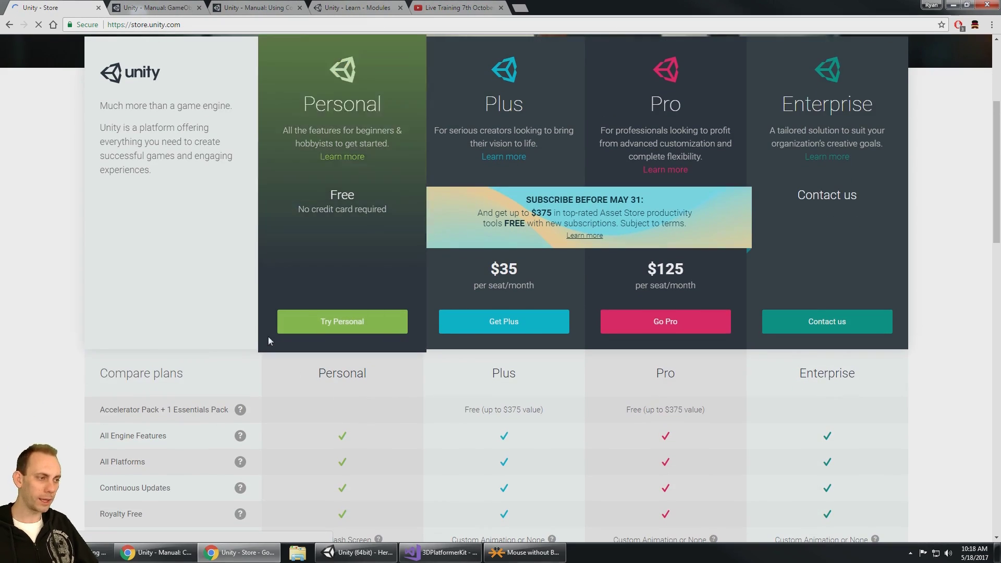
{"action": "scroll", "coordinate": [225, 298], "scroll_direction": "down", "scroll_amount": 15}
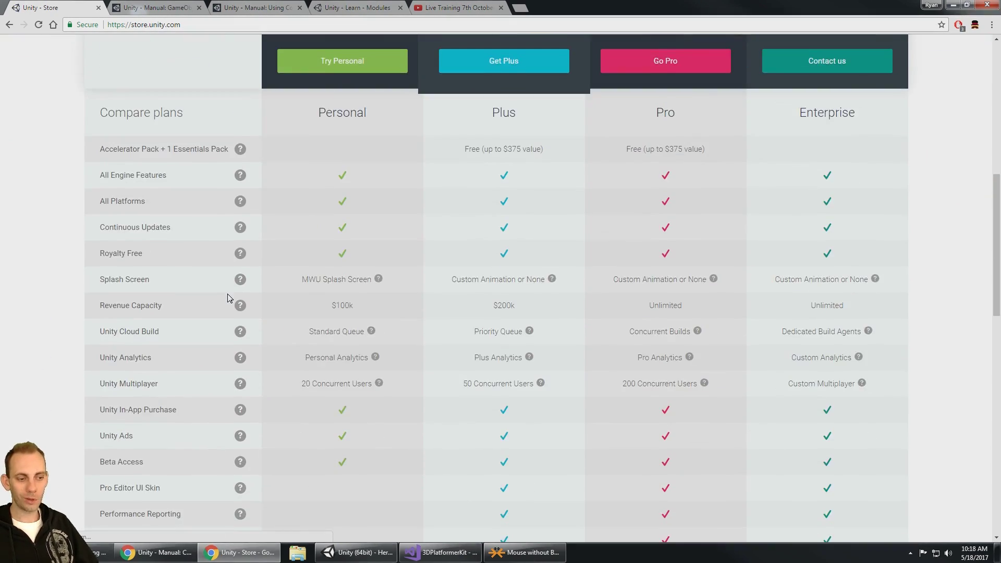
{"action": "scroll", "coordinate": [189, 352], "scroll_direction": "down", "scroll_amount": 5}
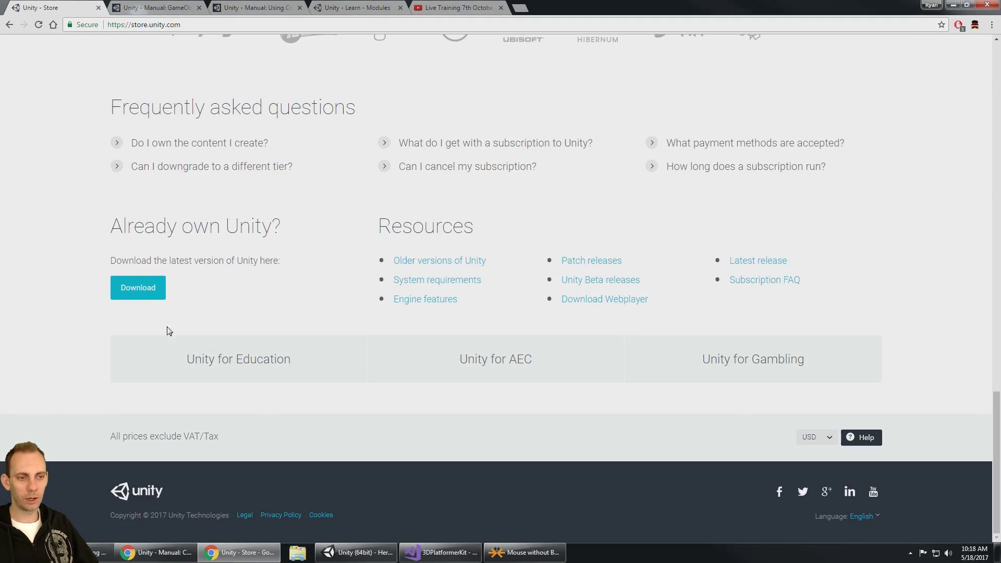
{"action": "left_click", "coordinate": [147, 291]}
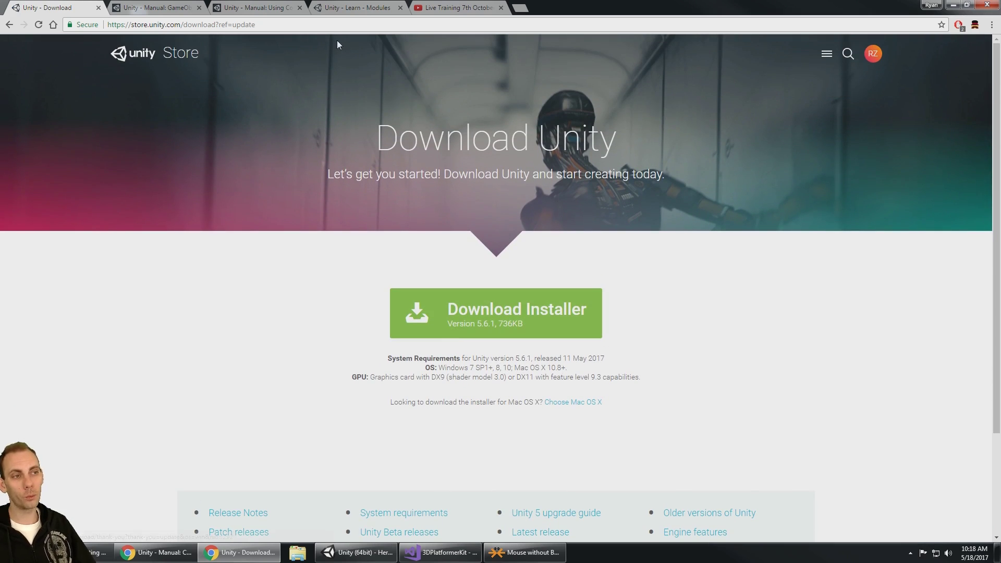
Search 'unity download archive' from the address bar and open the Unity download archive.
{"action": "left_click", "coordinate": [318, 22]}
{"action": "type", "text": "unity"}
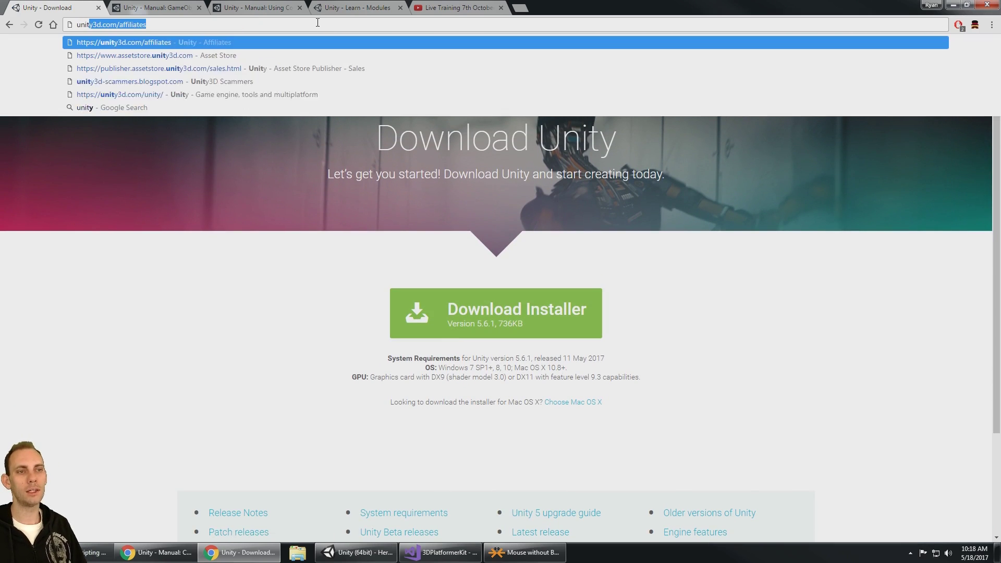
{"action": "type", "text": " download archive"}
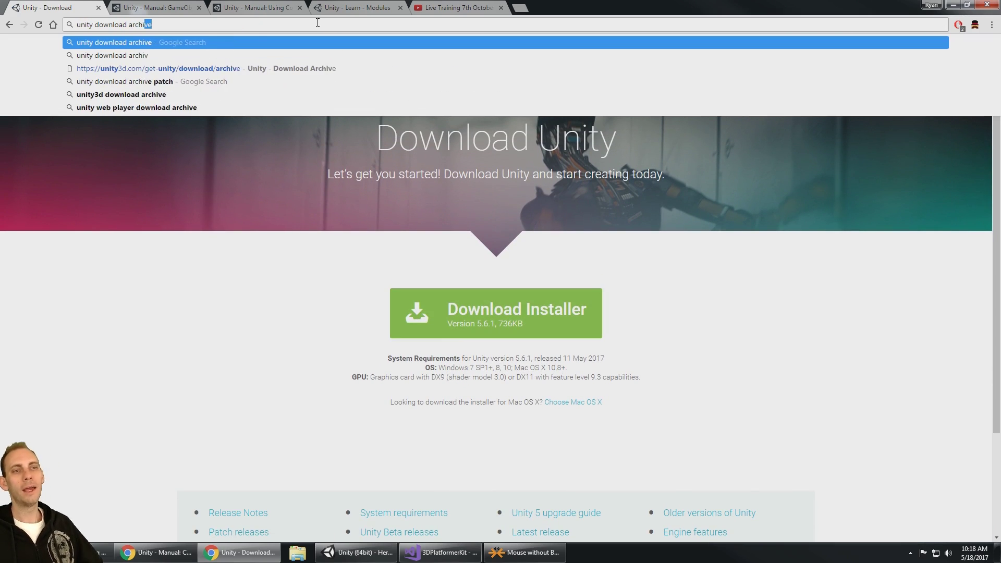
{"action": "key", "text": "Return"}
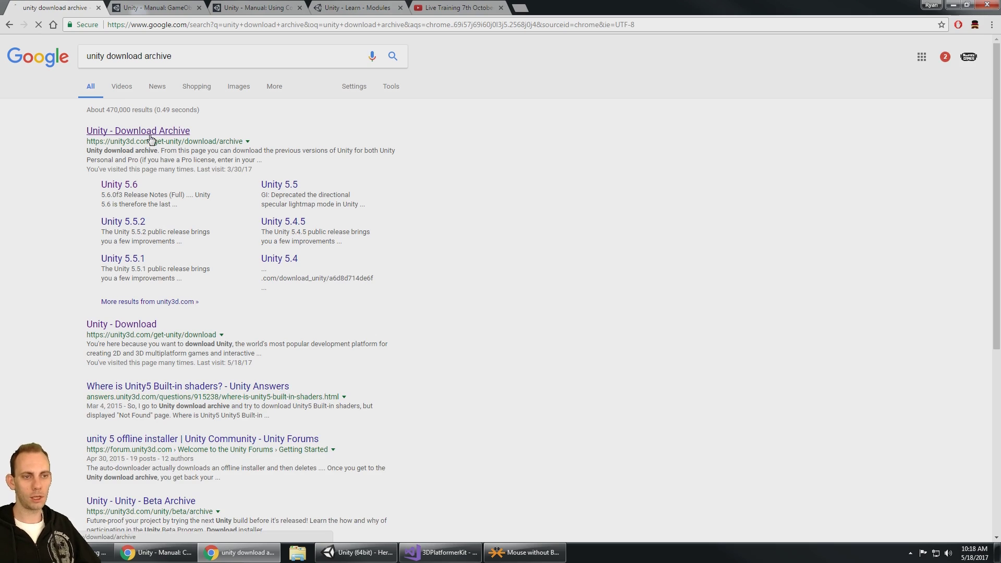
{"action": "left_click", "coordinate": [151, 131]}
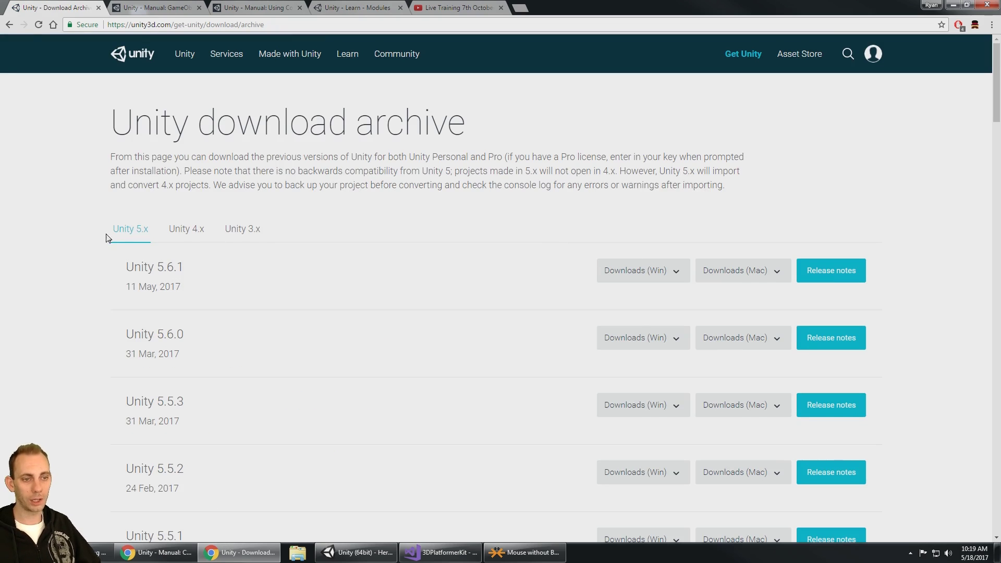
Locate Unity 5.6.1 (11 May, 2017) and view its release notes in a new tab.
{"action": "left_click_drag", "start_coordinate": [156, 266], "coordinate": [195, 265]}
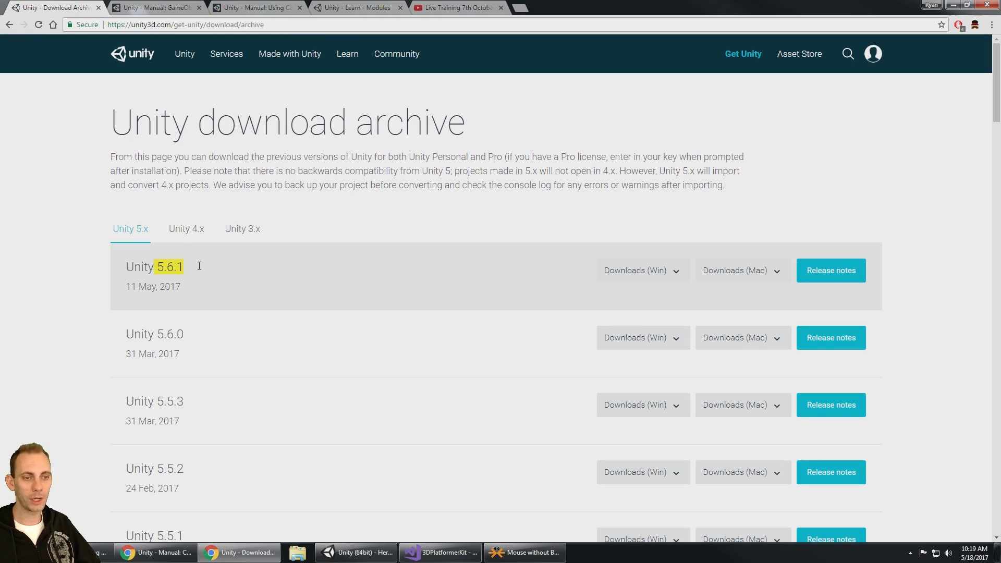
{"action": "left_click_drag", "start_coordinate": [125, 287], "coordinate": [181, 288]}
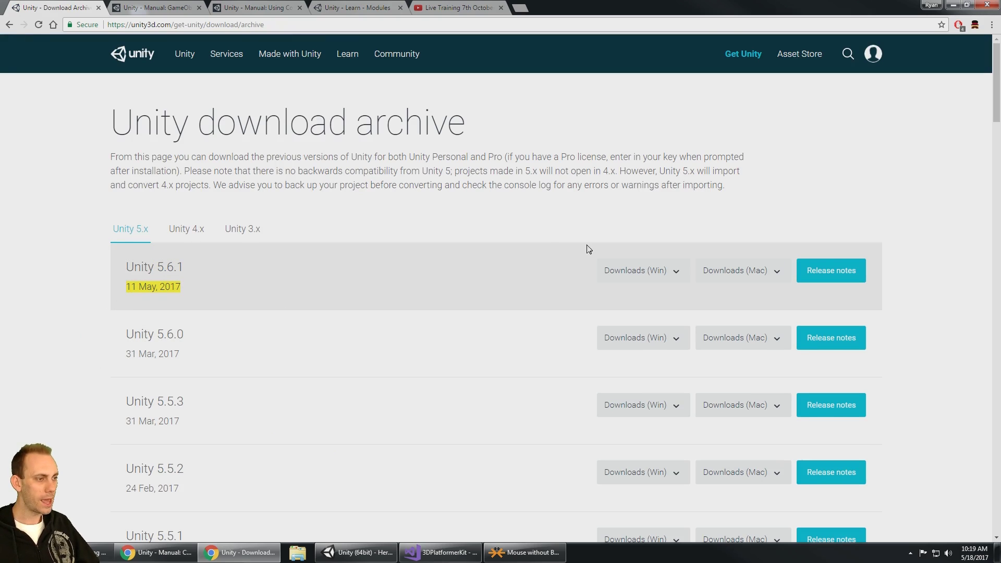
{"action": "left_click", "coordinate": [868, 229]}
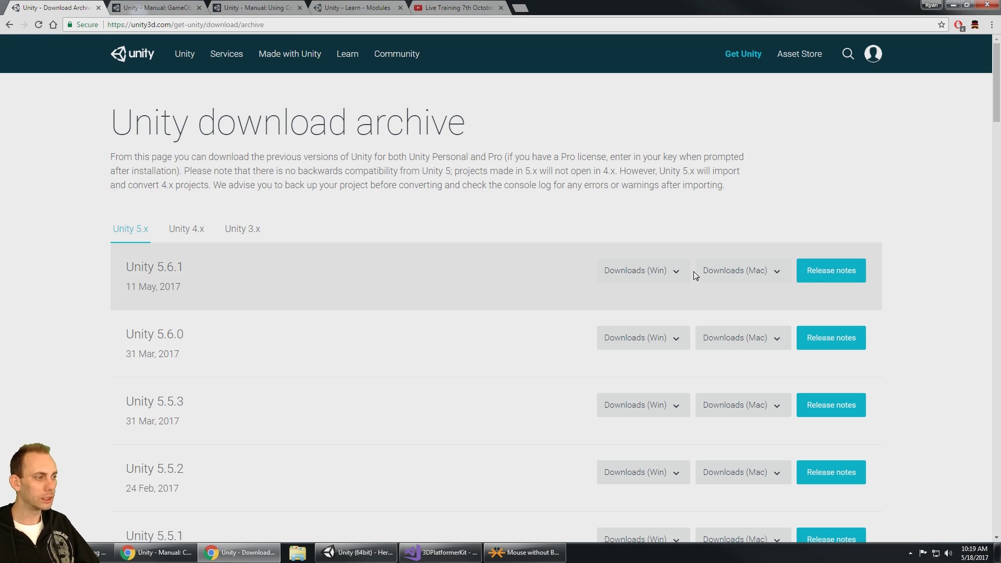
{"action": "middle_click", "coordinate": [818, 279]}
{"action": "left_click", "coordinate": [159, 7]}
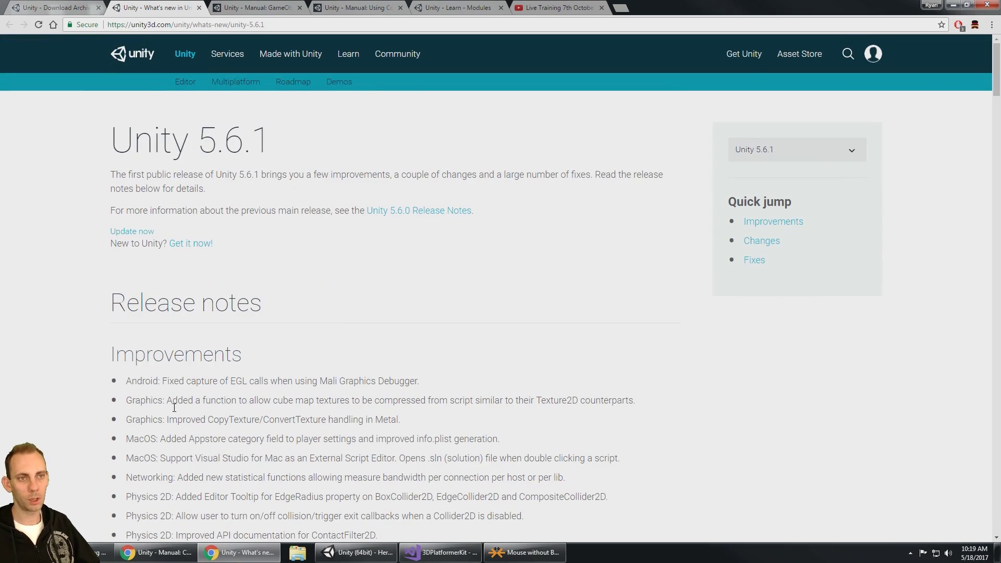
Back on the archive tab, expand the Downloads (Win) options for Unity 5.6.1.
{"action": "left_click", "coordinate": [73, 7]}
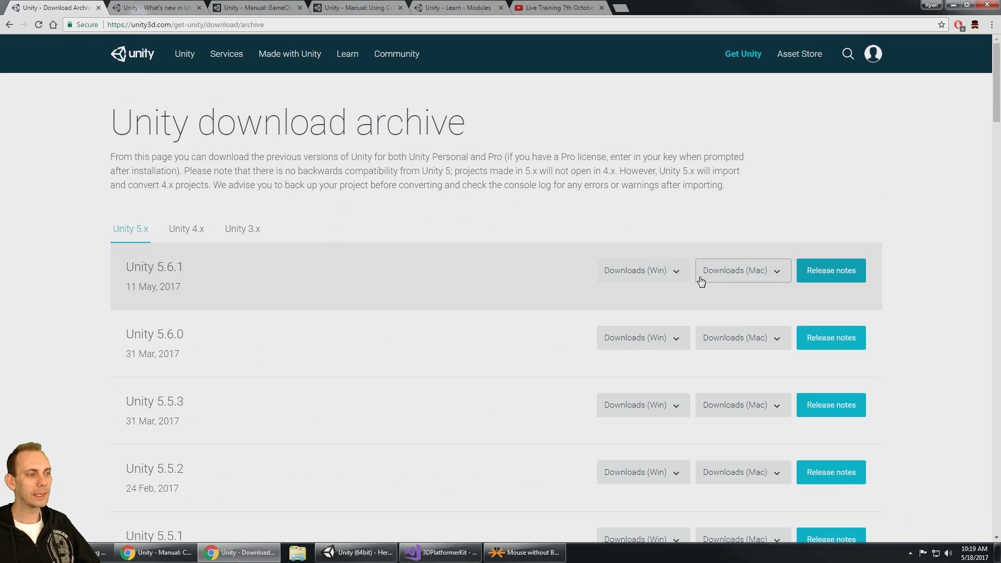
{"action": "left_click", "coordinate": [681, 275]}
{"action": "scroll", "coordinate": [681, 334], "scroll_direction": "down", "scroll_amount": 3}
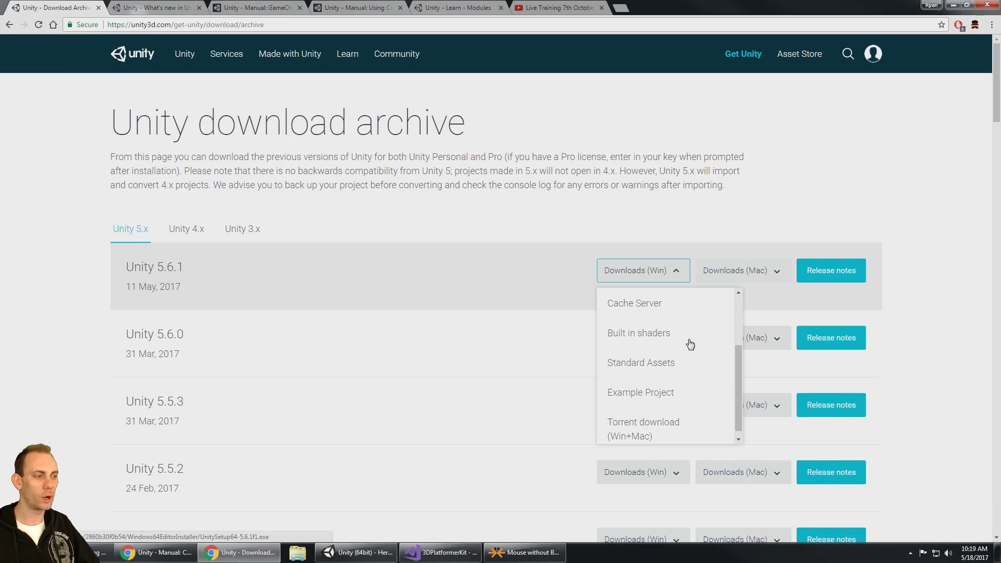
{"action": "scroll", "coordinate": [690, 344], "scroll_direction": "up", "scroll_amount": 3}
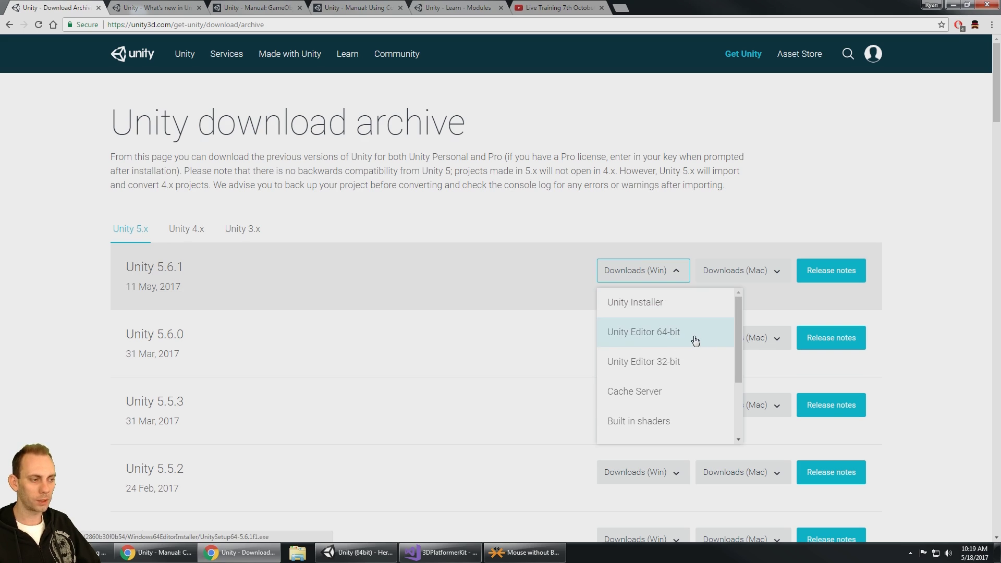
Download the Unity 5.6.1 installer and run it, allowing it to make changes.
{"action": "left_click", "coordinate": [640, 308]}
{"action": "left_click", "coordinate": [97, 529]}
{"action": "left_click", "coordinate": [551, 290]}
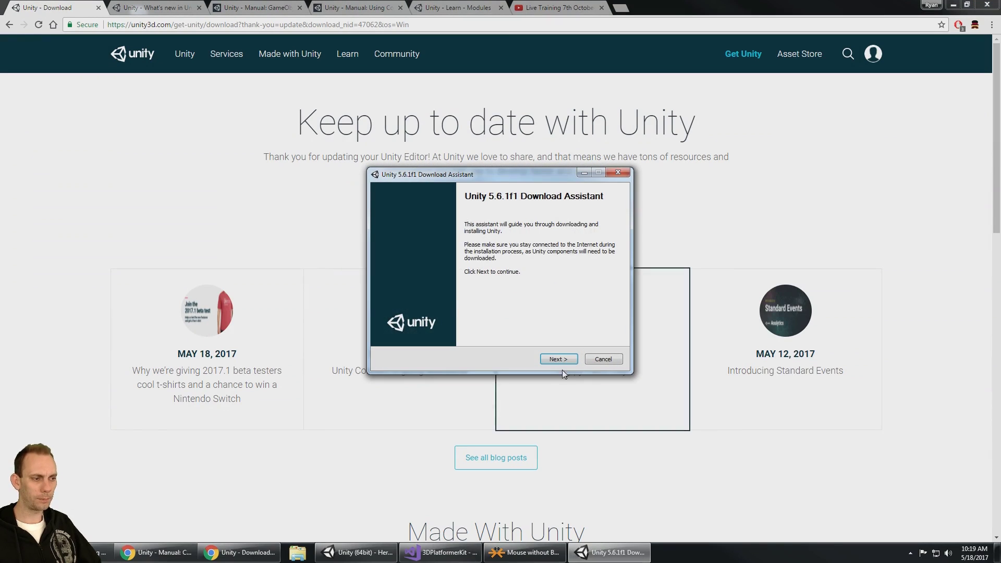
Accept the Unity license terms and keep the 64-bit architecture.
{"action": "left_click", "coordinate": [559, 359]}
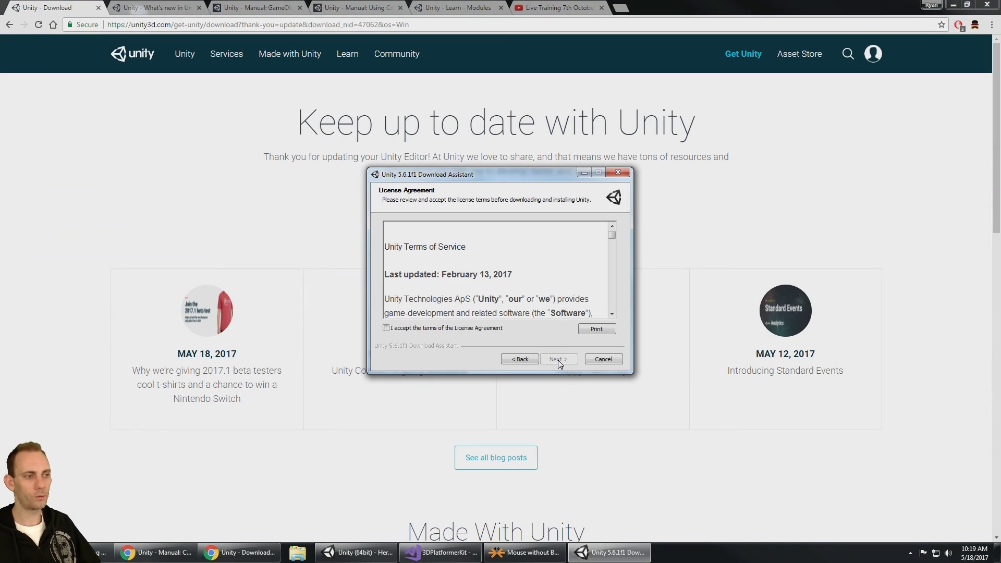
{"action": "left_click", "coordinate": [458, 328]}
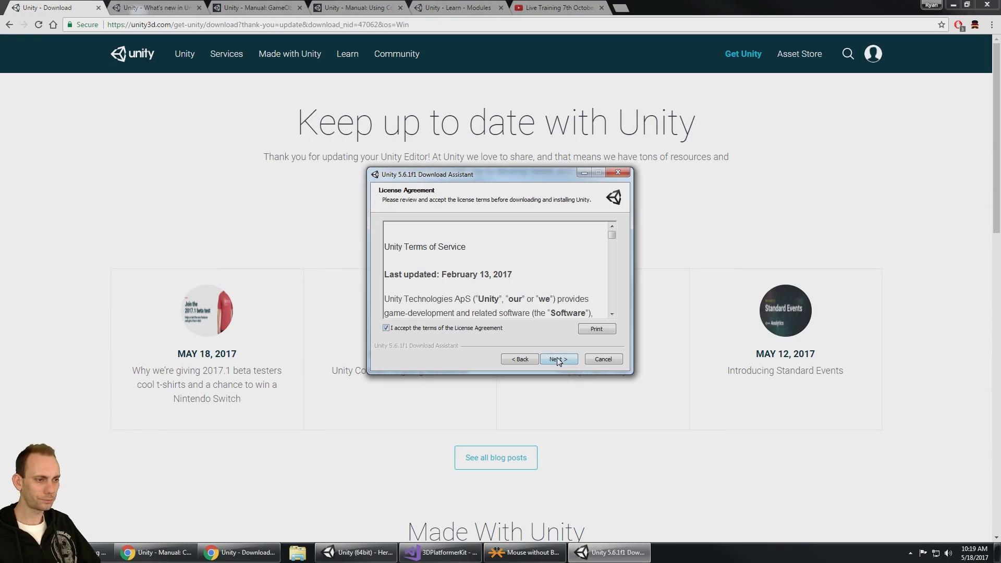
{"action": "left_click", "coordinate": [558, 359]}
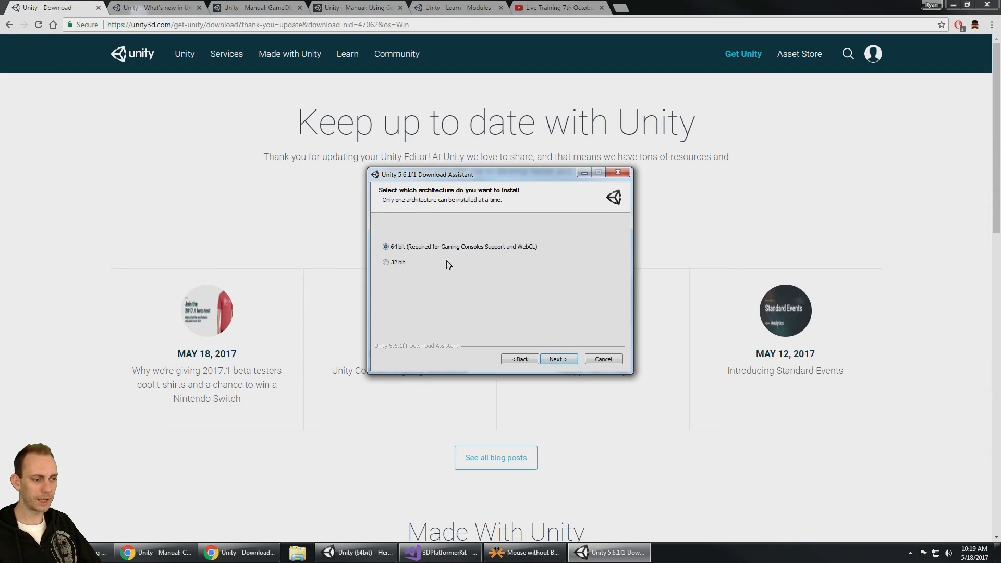
{"action": "left_click", "coordinate": [558, 359]}
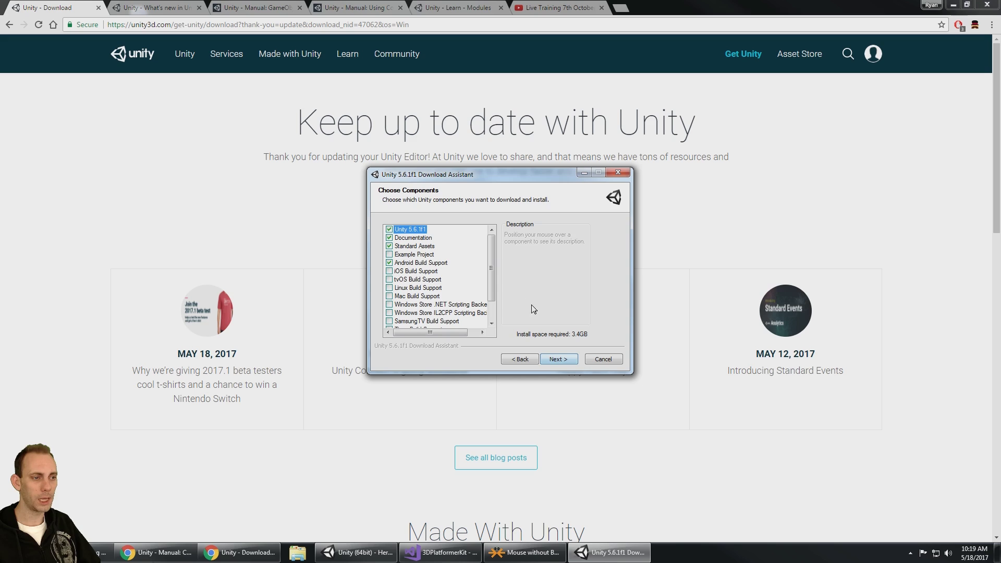
Select Unity 5.6.1f1, Documentation, Standard Assets, Android and WebGL Build Support (3.4GB total).
{"action": "mouse_move", "coordinate": [490, 255]}
{"action": "left_mouse_down"}
{"action": "mouse_move", "coordinate": [491, 272]}
{"action": "mouse_move", "coordinate": [489, 241]}
{"action": "left_mouse_up"}
{"action": "mouse_move", "coordinate": [402, 264]}
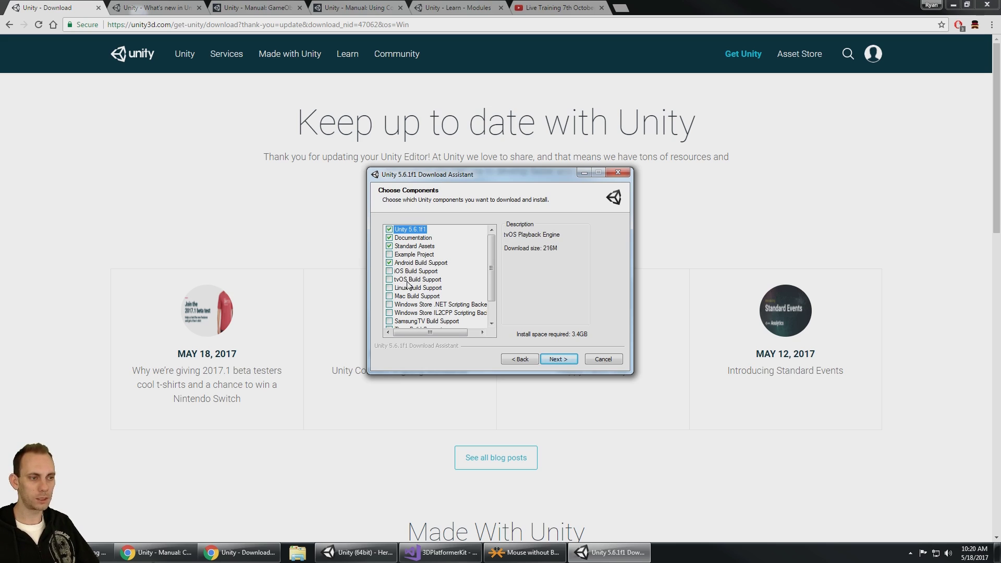
{"action": "scroll", "coordinate": [407, 283], "scroll_direction": "down", "scroll_amount": 1}
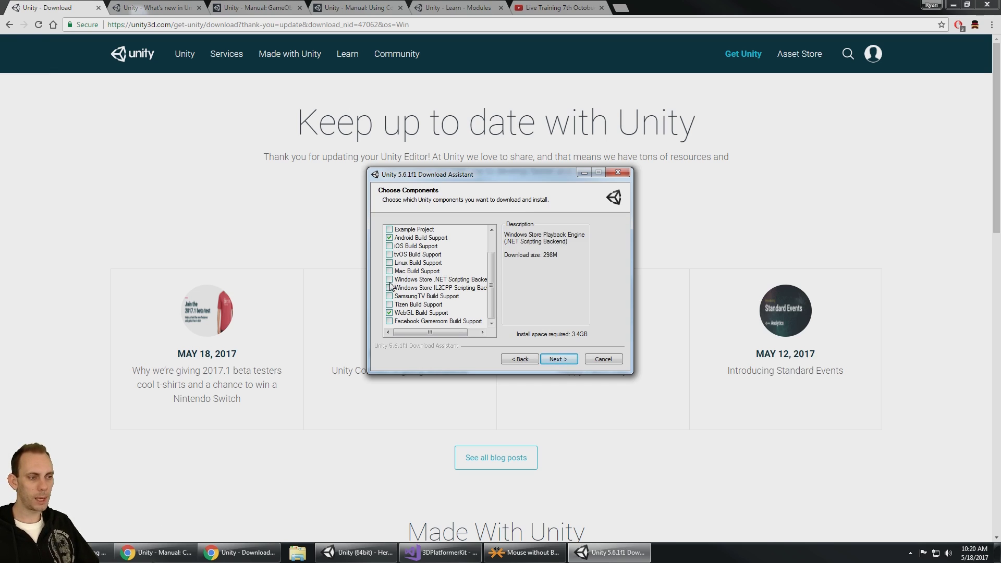
{"action": "left_click", "coordinate": [389, 312]}
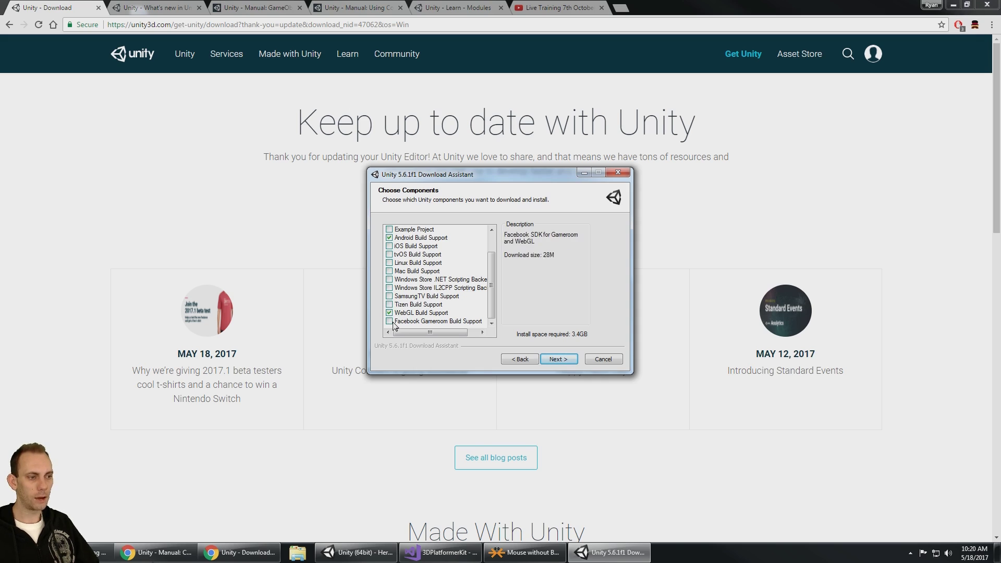
{"action": "left_click_drag", "start_coordinate": [493, 295], "coordinate": [493, 278]}
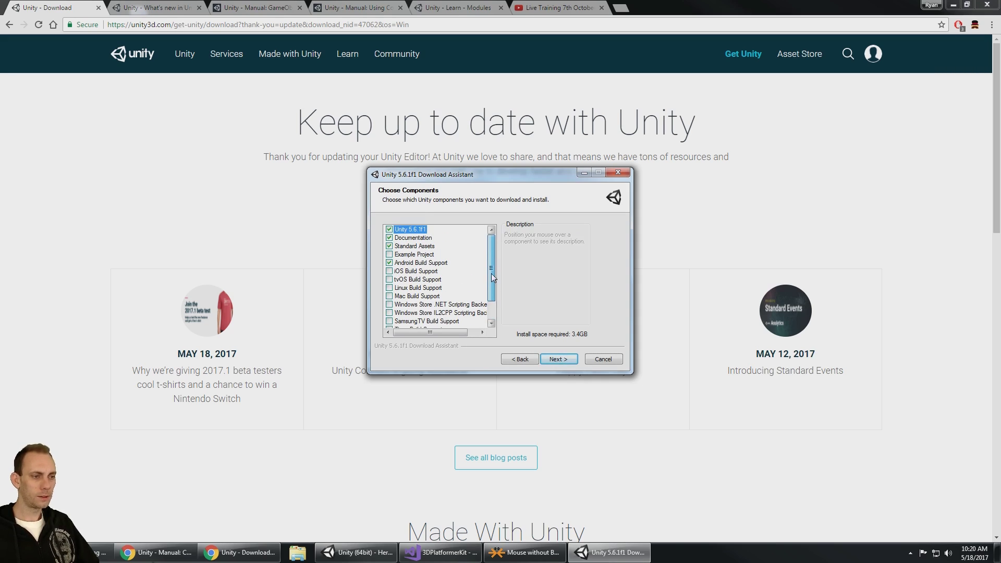
{"action": "mouse_move", "coordinate": [450, 306]}
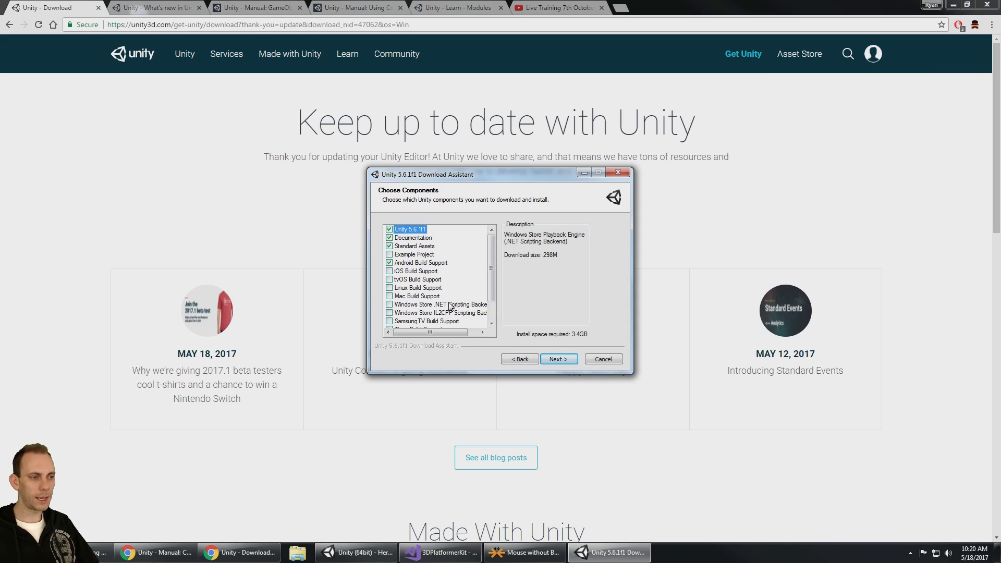
{"action": "mouse_move", "coordinate": [496, 267]}
{"action": "left_mouse_down"}
{"action": "mouse_move", "coordinate": [488, 292]}
{"action": "mouse_move", "coordinate": [496, 261]}
{"action": "left_mouse_up"}
{"action": "mouse_move", "coordinate": [422, 316]}
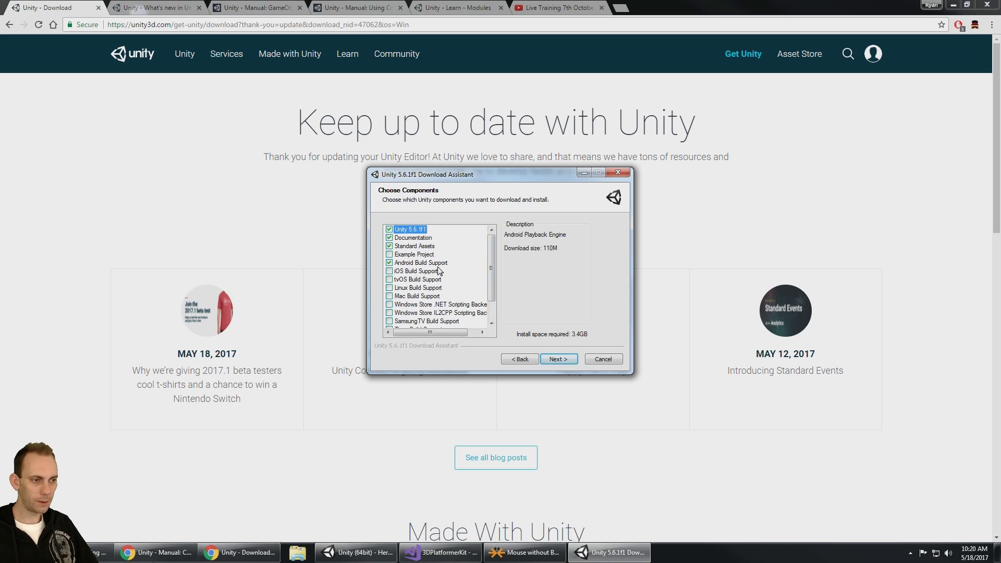
{"action": "scroll", "coordinate": [438, 267], "scroll_direction": "down", "scroll_amount": 1}
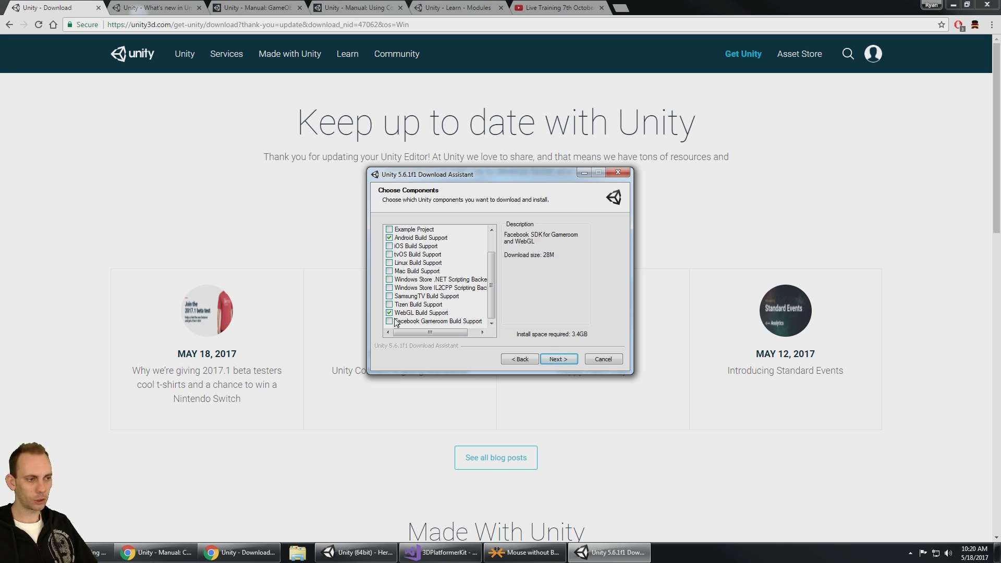
{"action": "scroll", "coordinate": [433, 291], "scroll_direction": "up", "scroll_amount": 1}
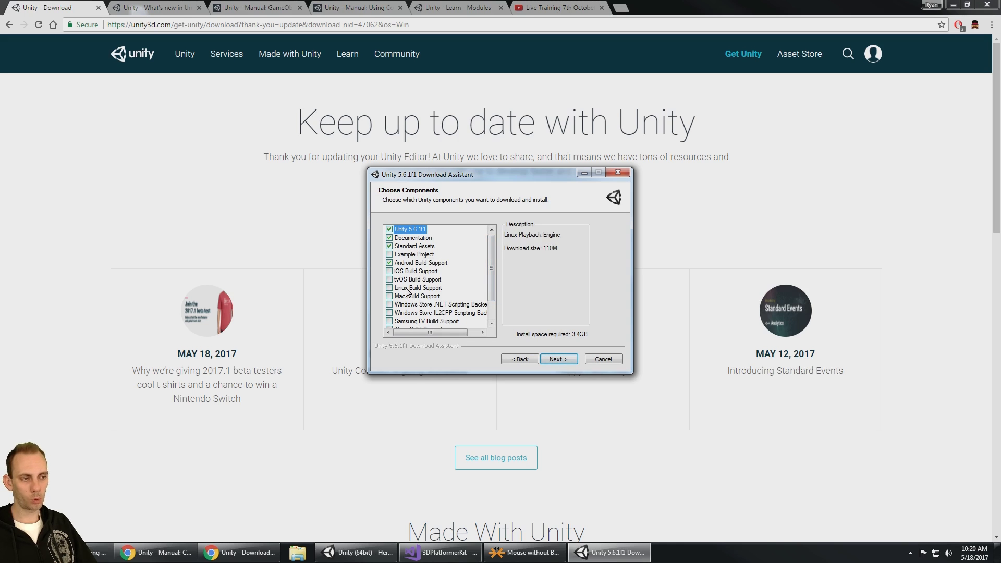
Move on to install locations, checking the running editor's About Unity shows version 5.4.2f1.
{"action": "left_click", "coordinate": [559, 360]}
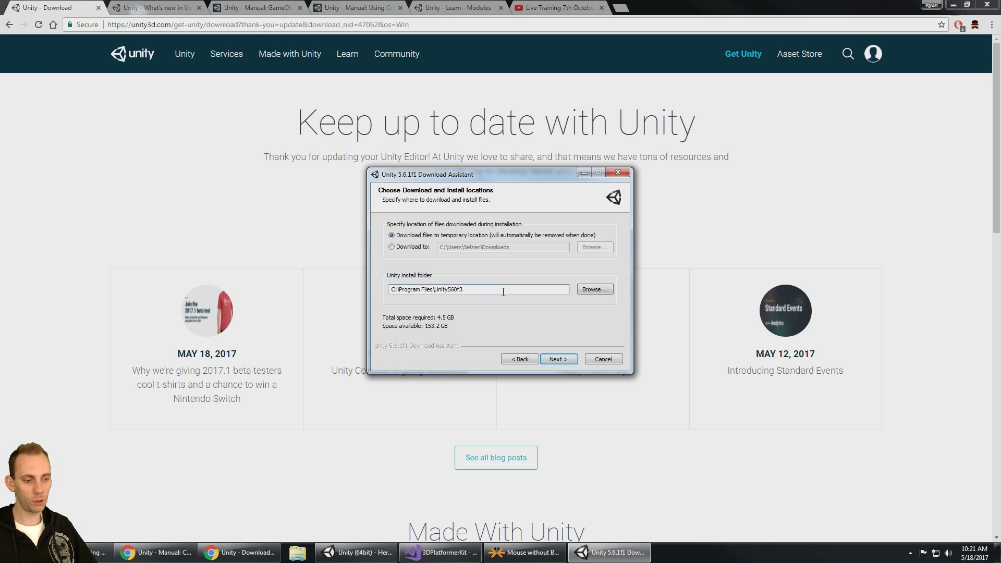
{"action": "left_click", "coordinate": [356, 552]}
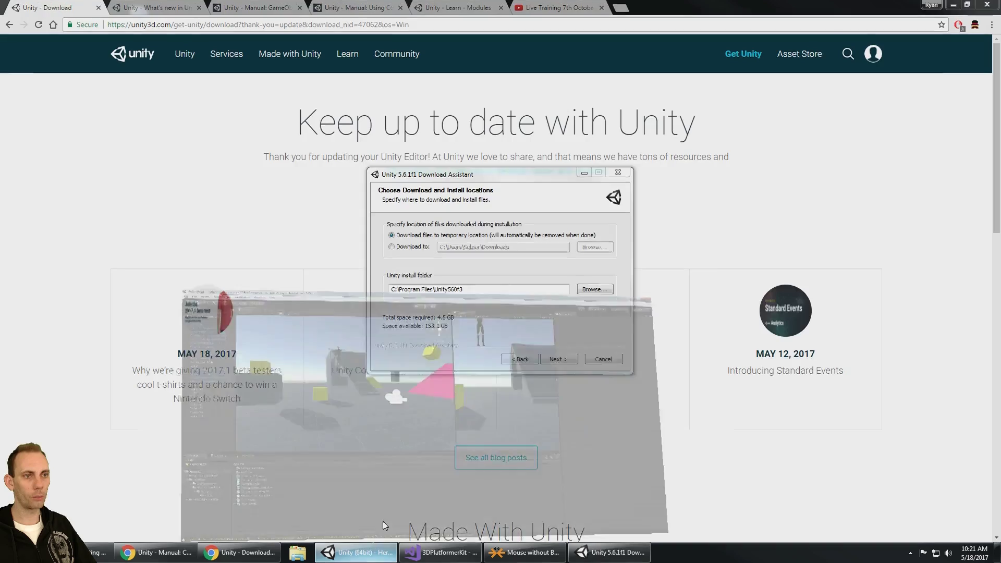
{"action": "left_click", "coordinate": [182, 17]}
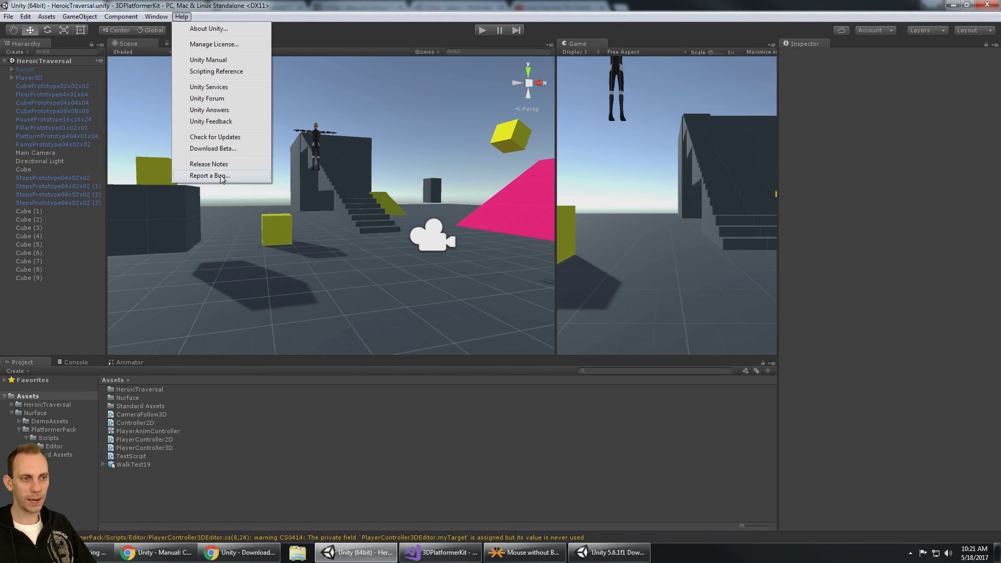
{"action": "left_click", "coordinate": [208, 29]}
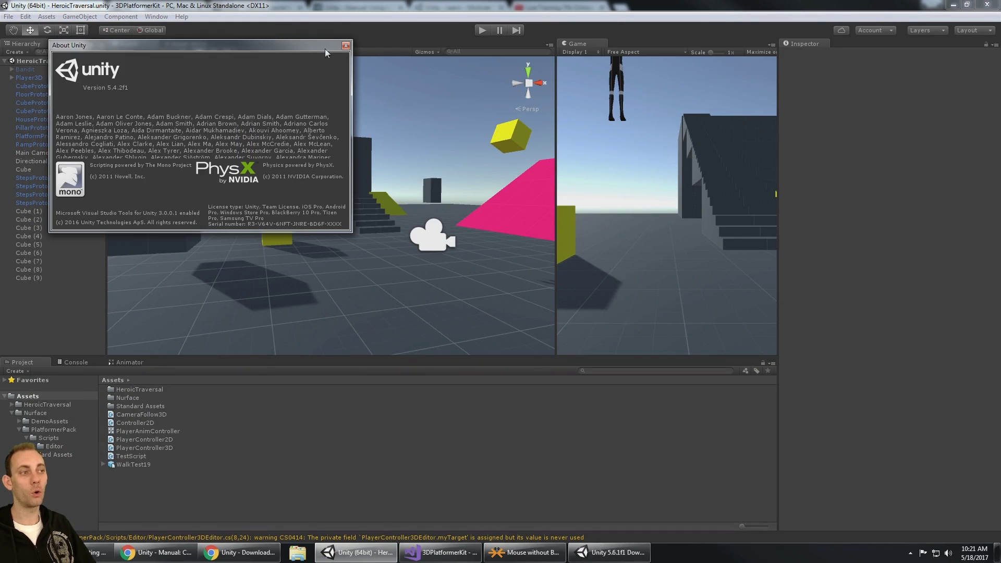
{"action": "left_click", "coordinate": [346, 46]}
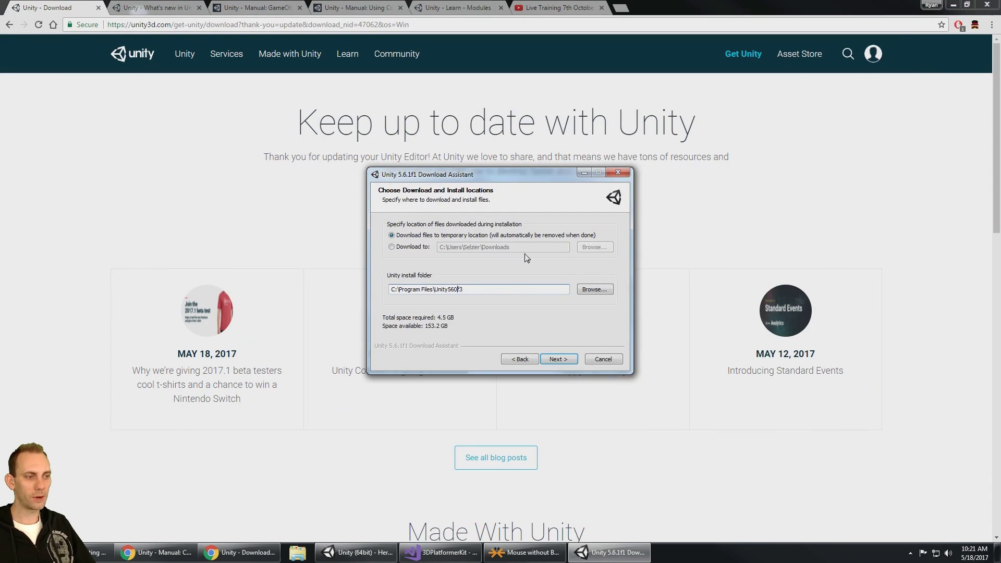
Change the install folder to C:\Program Files\Unity561f1.
{"action": "left_click_drag", "start_coordinate": [447, 289], "coordinate": [474, 289]}
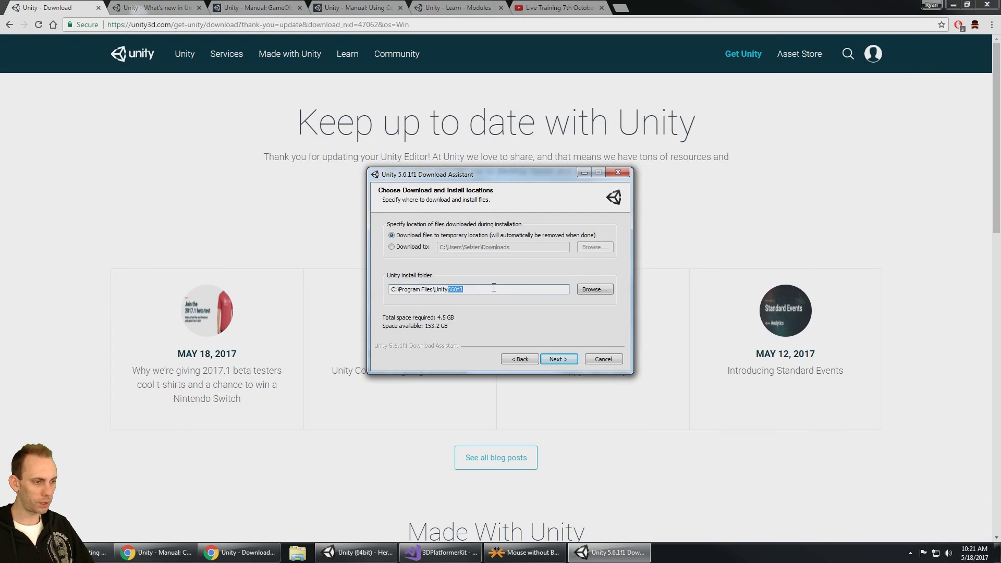
{"action": "left_click", "coordinate": [494, 287]}
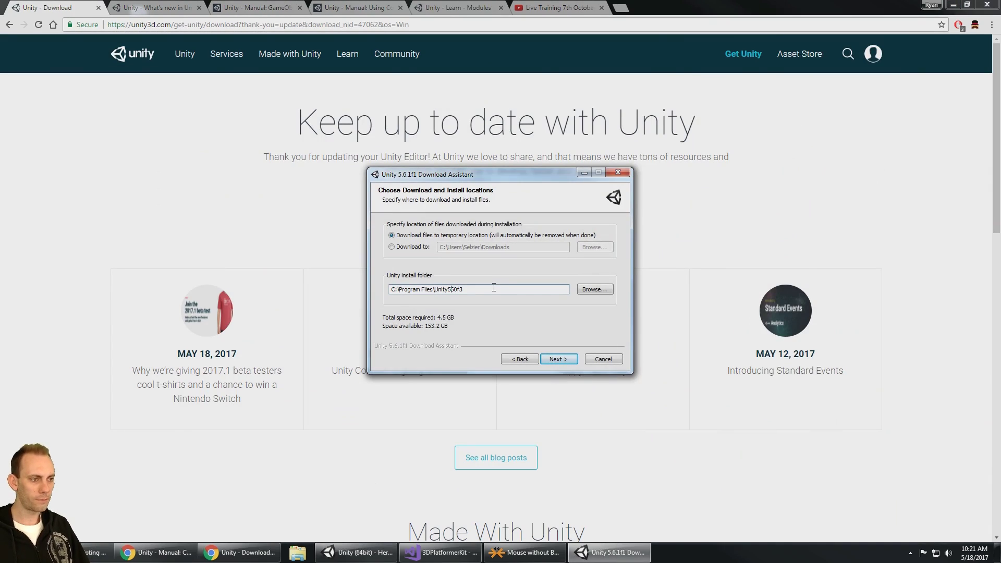
{"action": "key", "text": "BackSpace"}
{"action": "key", "text": "BackSpace"}
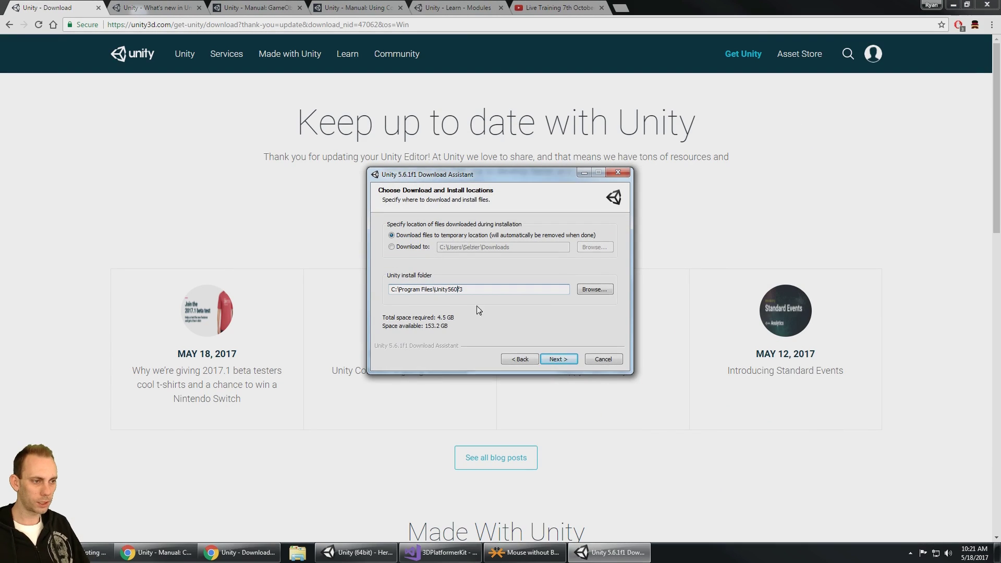
{"action": "left_click", "coordinate": [459, 289]}
{"action": "key", "text": "BackSpace"}
{"action": "type", "text": "1f1"}
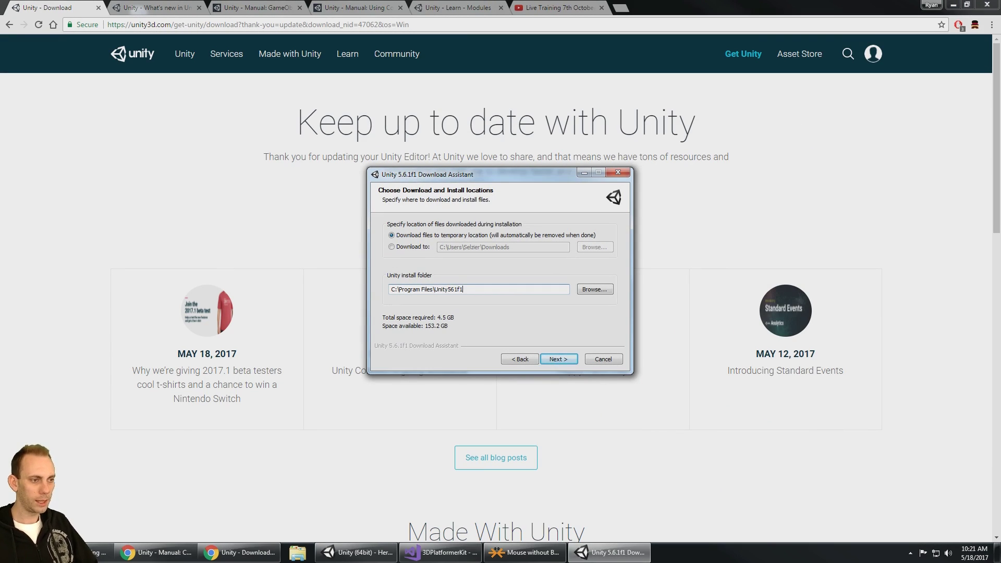
Continue to the blocking-applications warning and open Computer from the Start menu.
{"action": "left_click", "coordinate": [558, 359]}
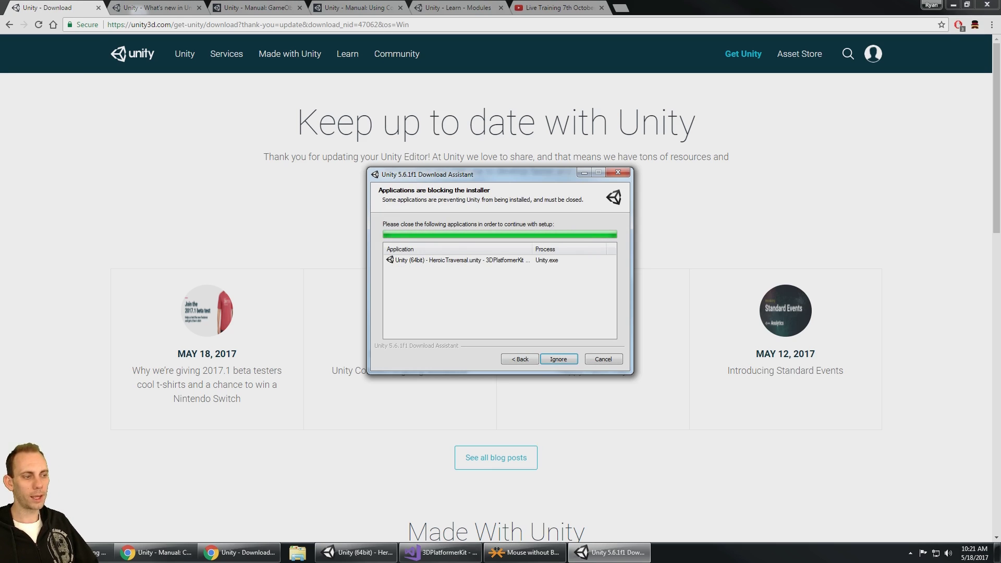
{"action": "key", "text": "super"}
{"action": "left_click", "coordinate": [186, 371]}
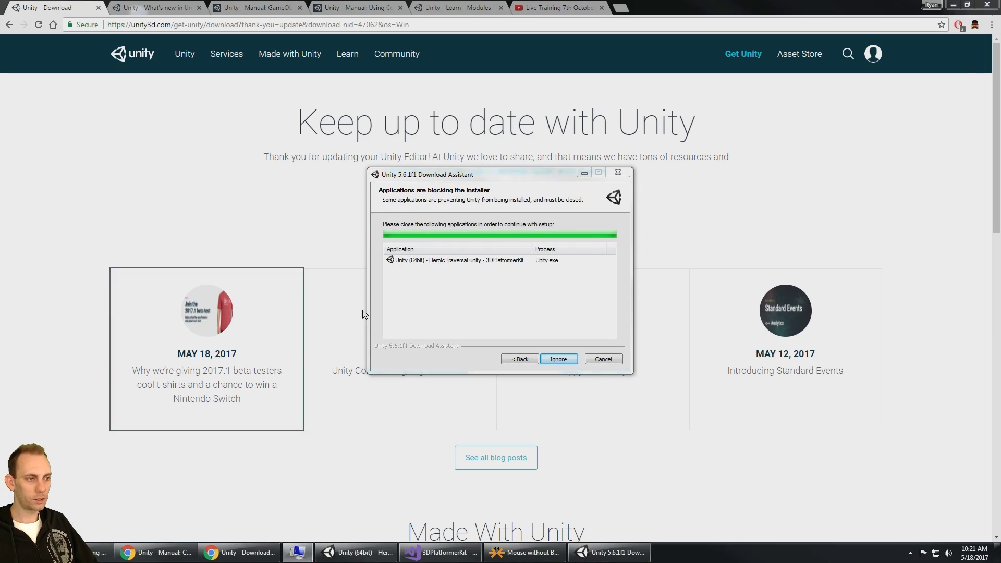
Browse C:\Program Files through the Unity, Unity542, Unity551 and Unity560 folders, then close Explorer.
{"action": "double_click", "coordinate": [490, 185]}
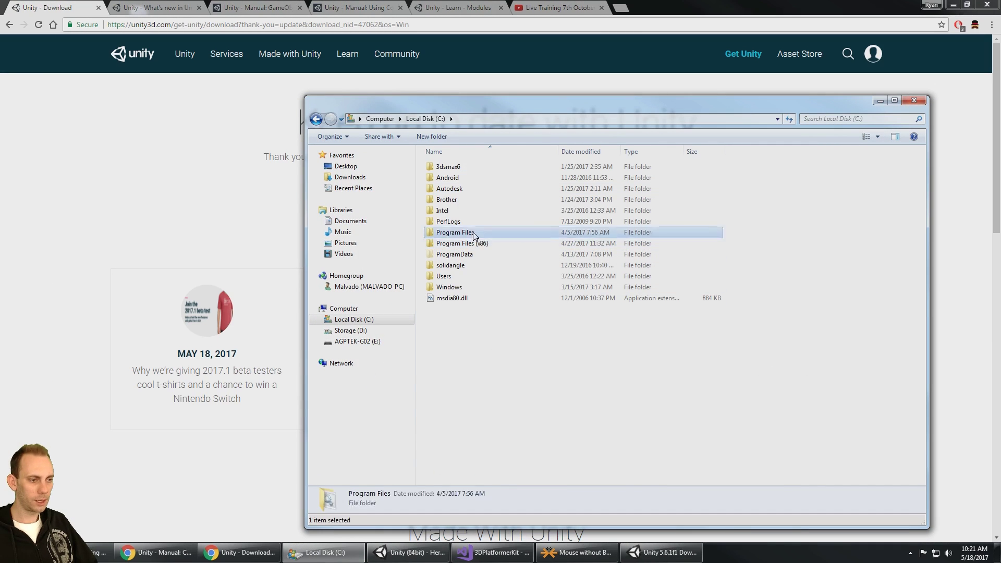
{"action": "double_click", "coordinate": [480, 243]}
{"action": "scroll", "coordinate": [548, 363], "scroll_direction": "down", "scroll_amount": 5}
{"action": "left_click", "coordinate": [476, 348]}
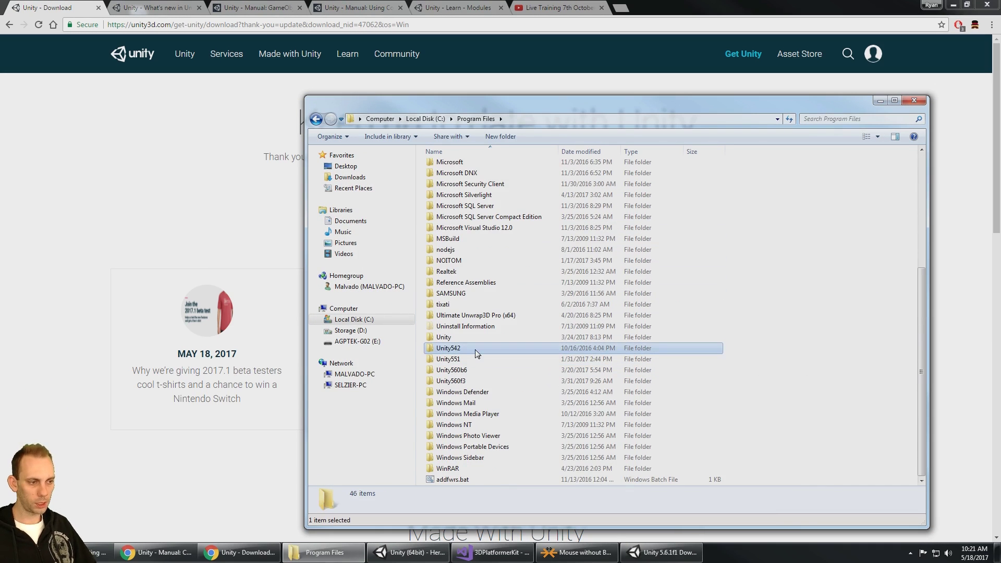
{"action": "key", "text": "Down"}
{"action": "key", "text": "Down"}
{"action": "key", "text": "Down"}
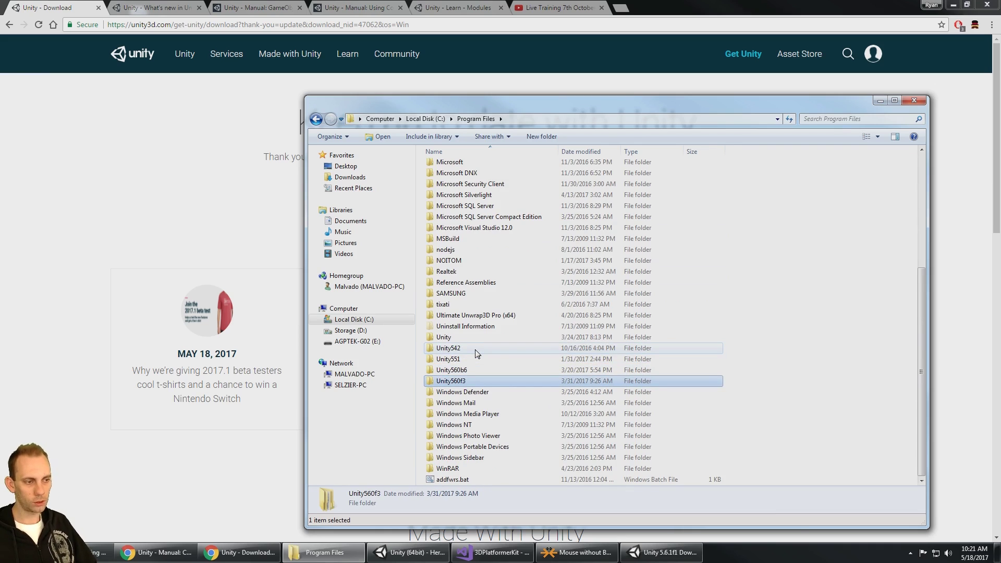
{"action": "key", "text": "Up"}
{"action": "key", "text": "Up"}
{"action": "key", "text": "Up"}
{"action": "left_click", "coordinate": [450, 339]}
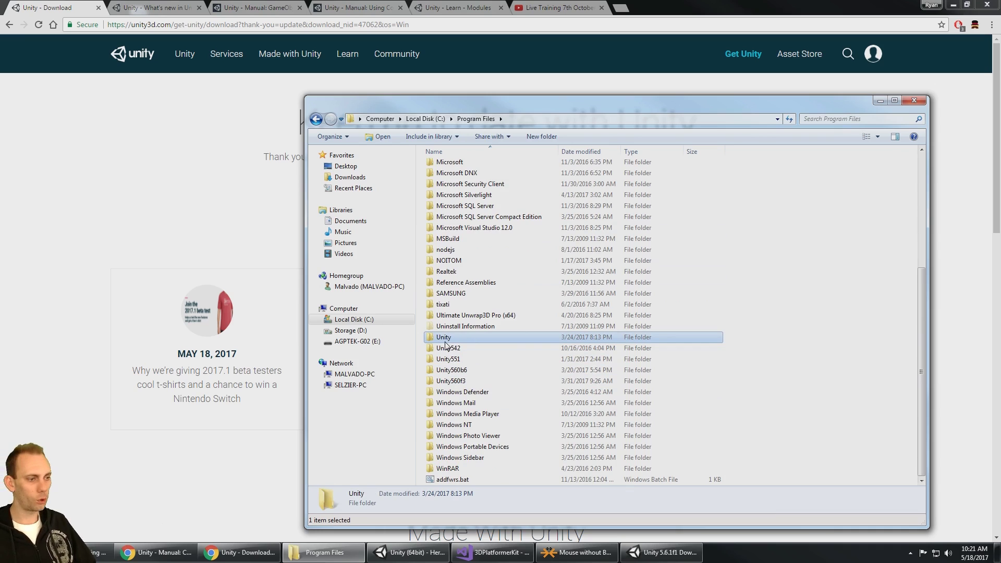
{"action": "key", "text": "Down"}
{"action": "key", "text": "Down"}
{"action": "key", "text": "Down"}
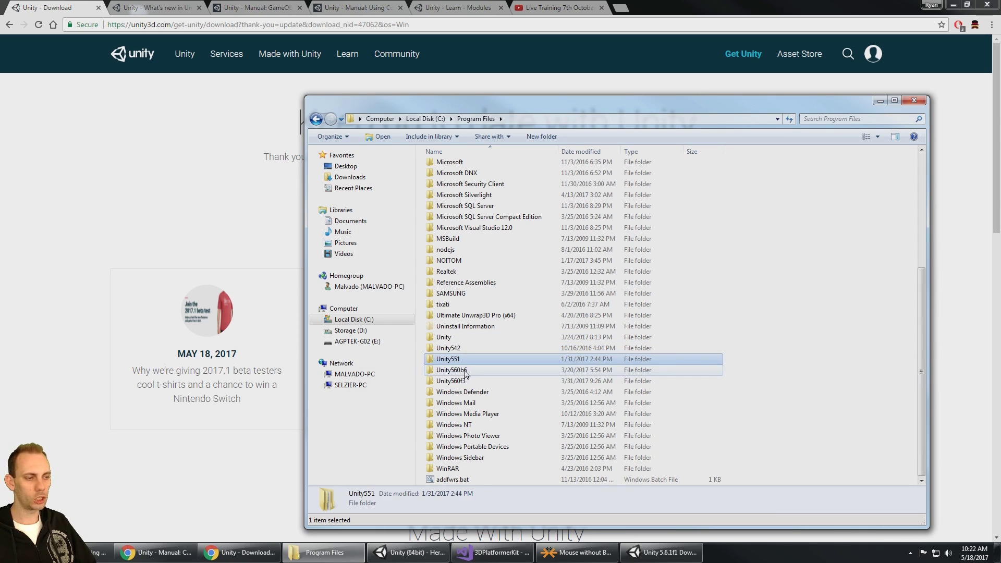
{"action": "left_click", "coordinate": [913, 100]}
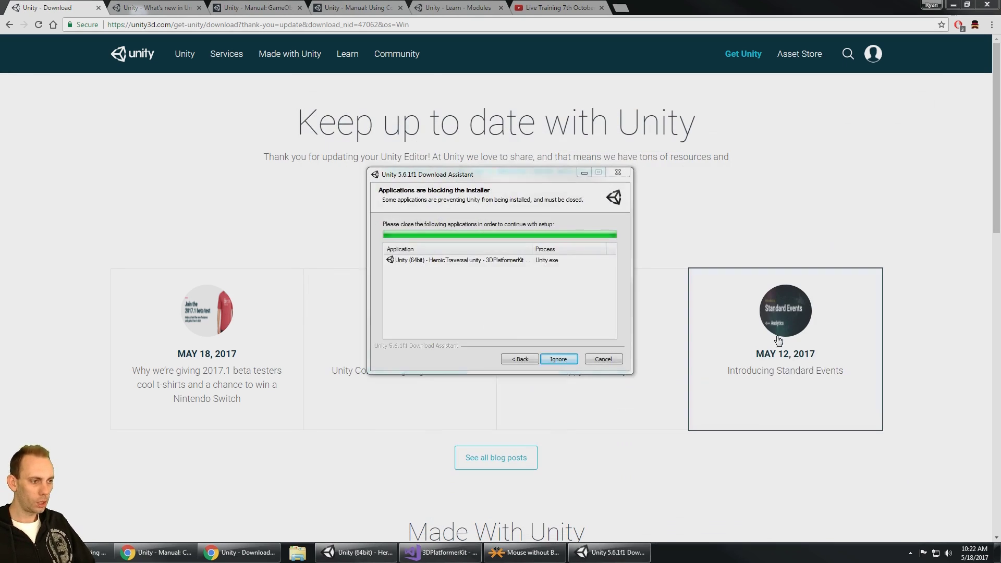
Ignore the running Unity.exe warning, let installation complete, and finish with Launch Unity.
{"action": "left_click", "coordinate": [567, 359]}
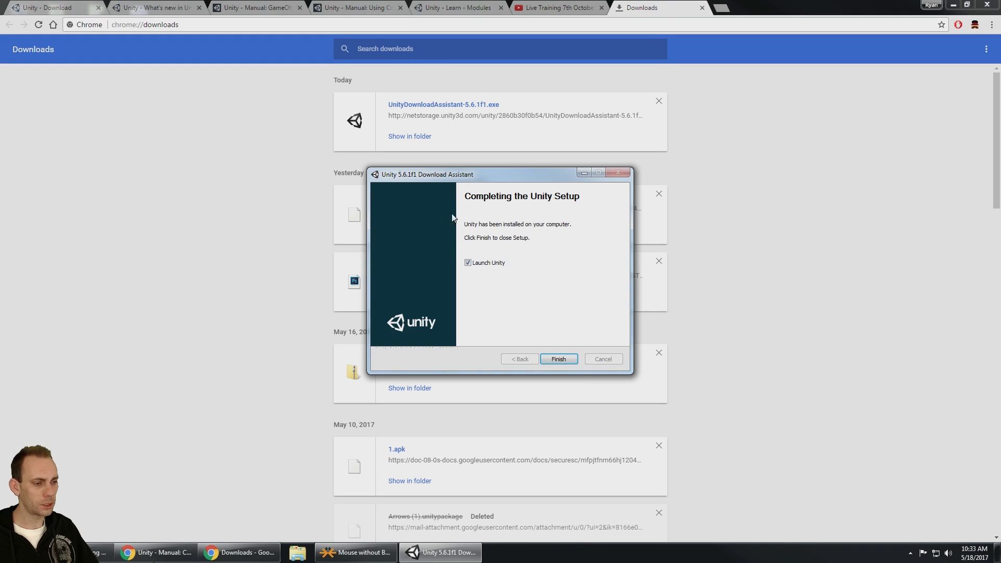
{"action": "left_click", "coordinate": [552, 360]}
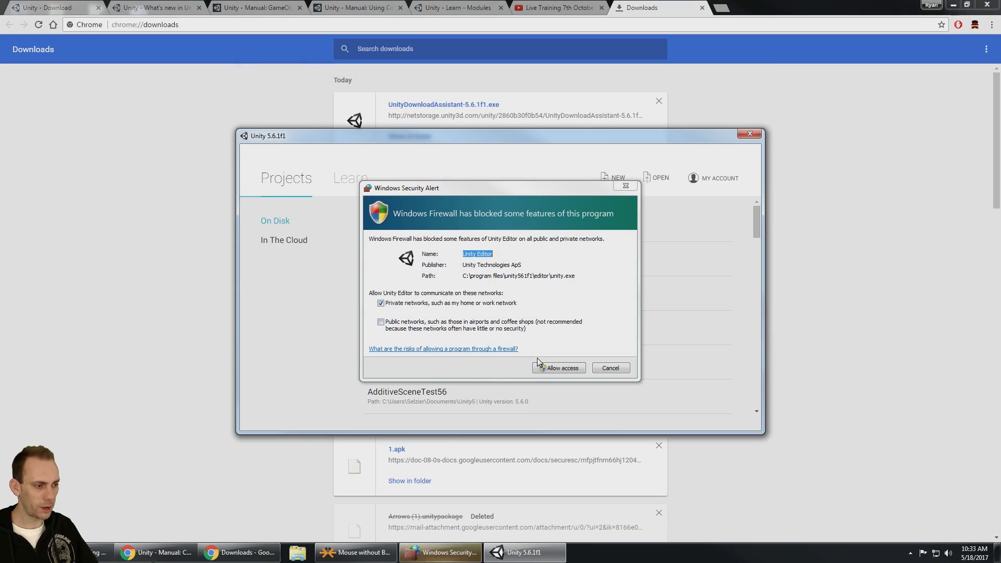
Allow Unity through the Windows firewall and start a NEW project, selecting its name field.
{"action": "left_click", "coordinate": [548, 369]}
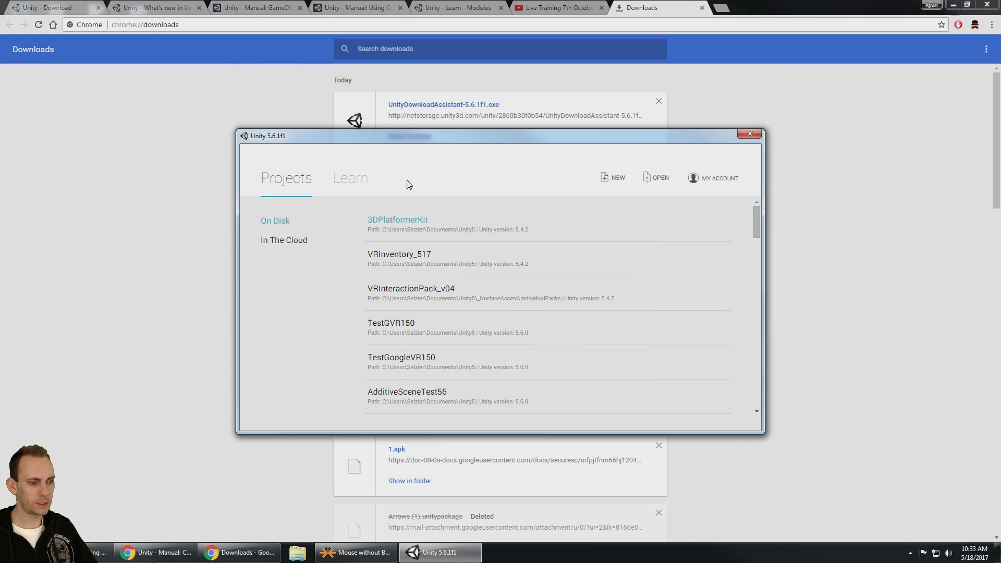
{"action": "left_click", "coordinate": [619, 179]}
{"action": "left_click", "coordinate": [427, 255]}
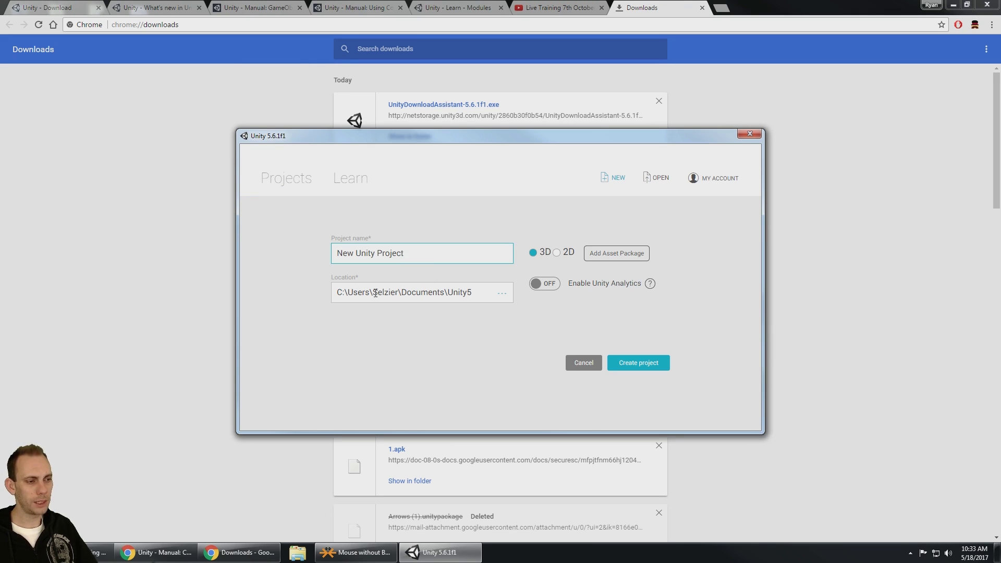
Name the new 3D project TutorialScripting561 in the Unity5 folder and create it.
{"action": "left_click_drag", "start_coordinate": [404, 291], "coordinate": [482, 291]}
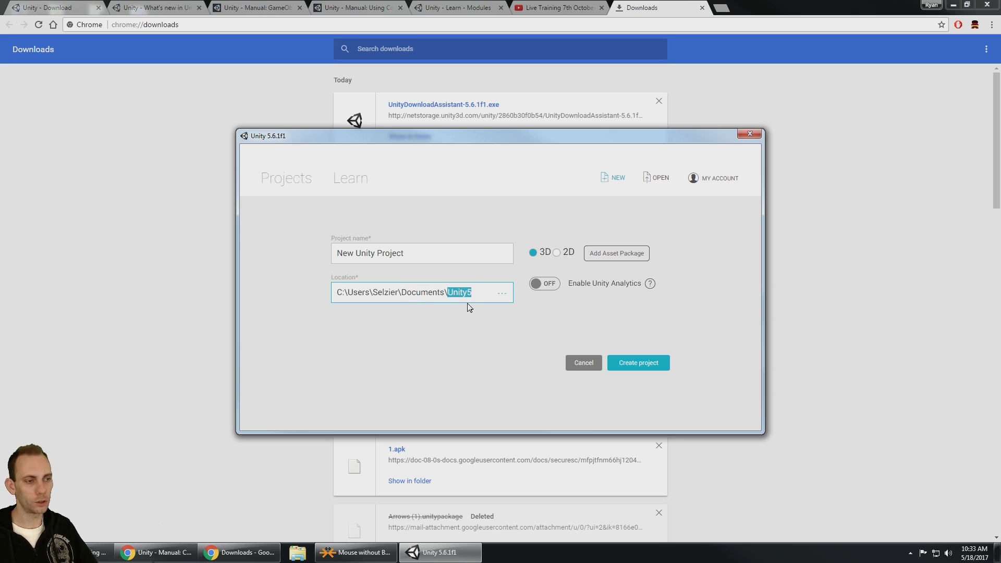
{"action": "left_click", "coordinate": [456, 257]}
{"action": "key", "text": "ctrl+a"}
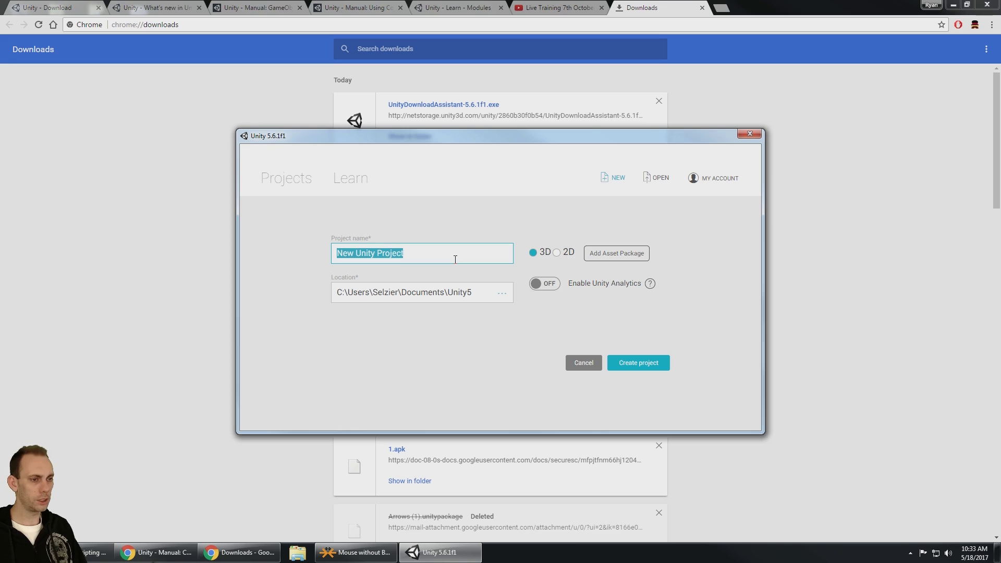
{"action": "type", "text": "TutorialScripting561"}
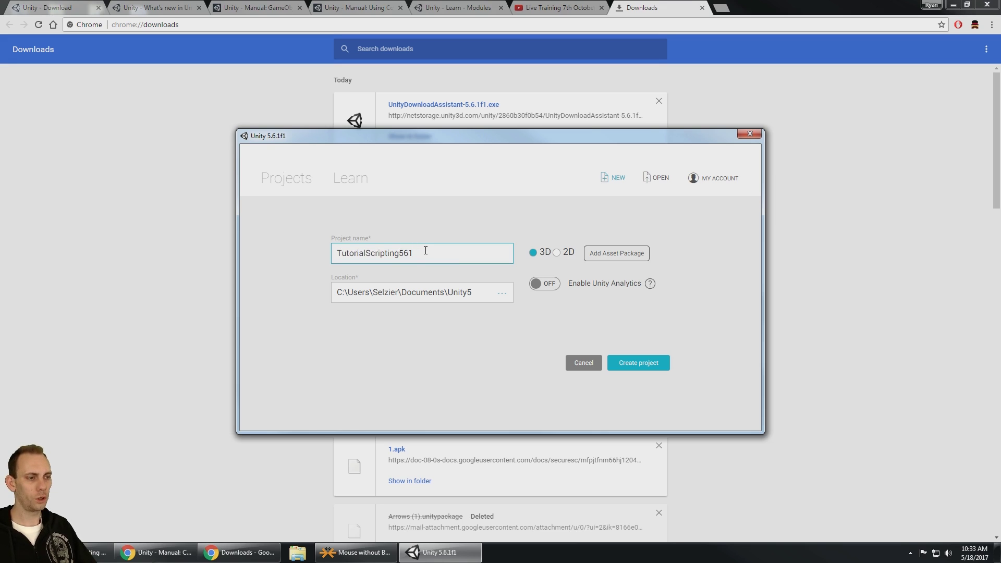
{"action": "left_click", "coordinate": [638, 365]}
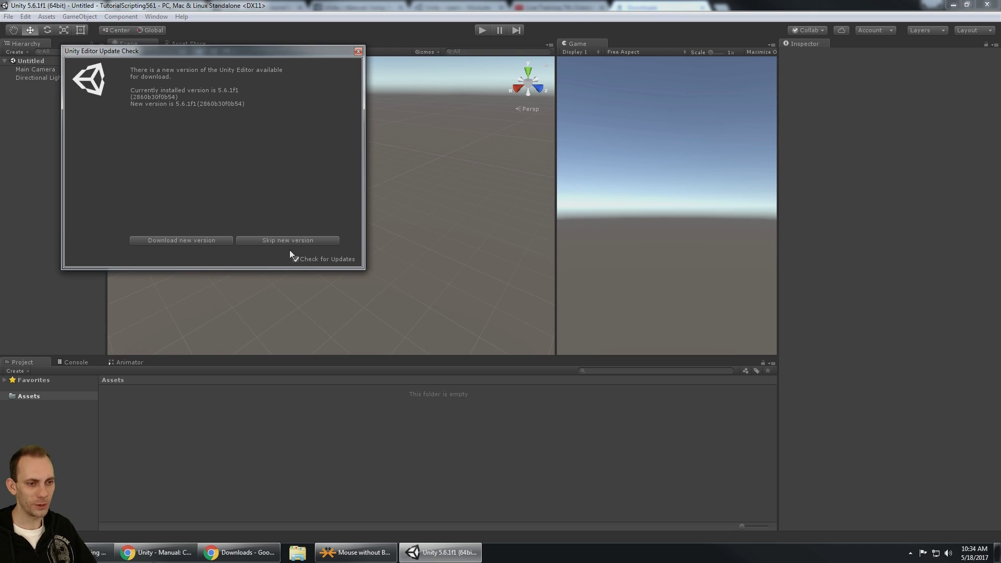
Skip the update notice, switch to the Default layout, and widen the Project folder tree.
{"action": "left_click", "coordinate": [258, 241]}
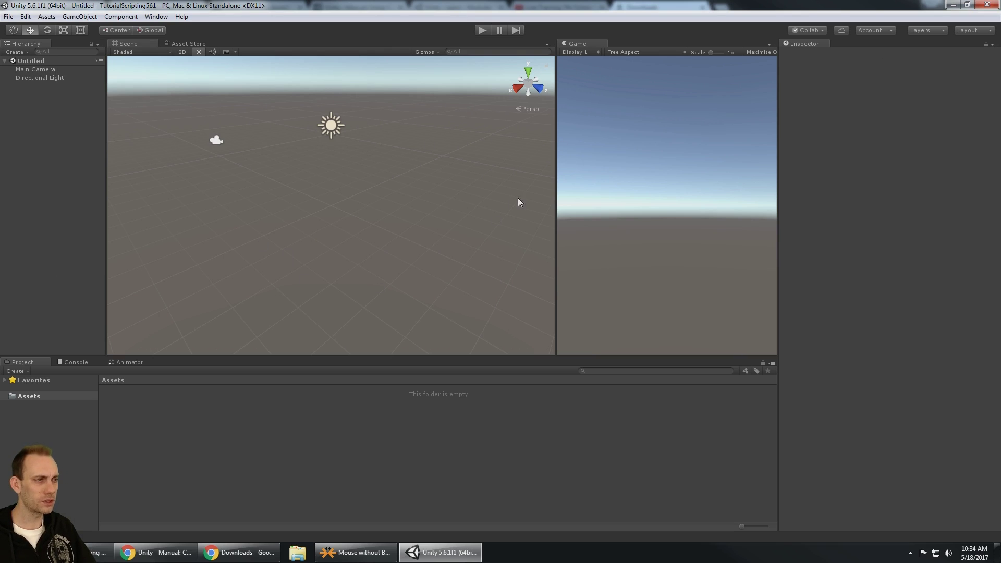
{"action": "left_click", "coordinate": [965, 30]}
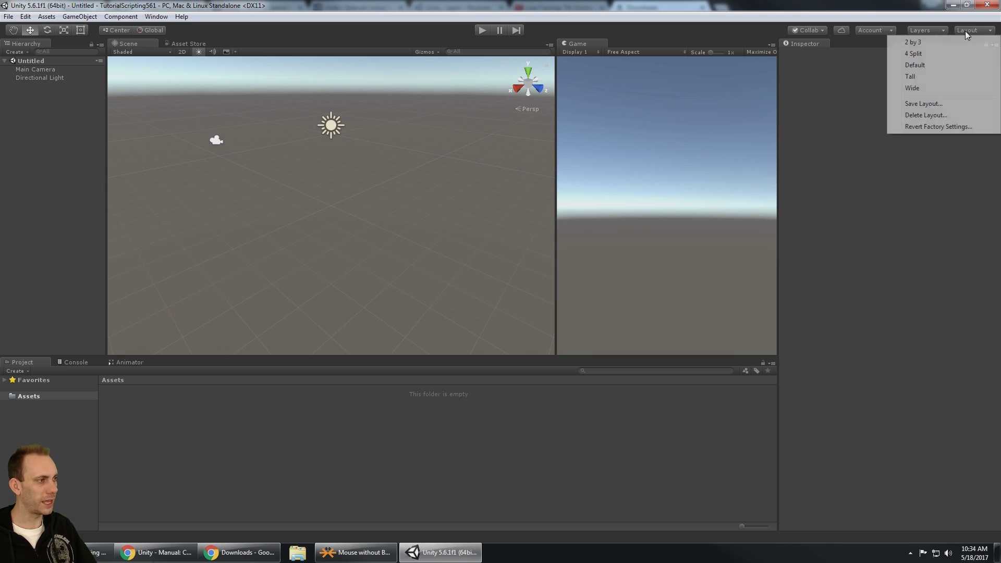
{"action": "left_click", "coordinate": [924, 65]}
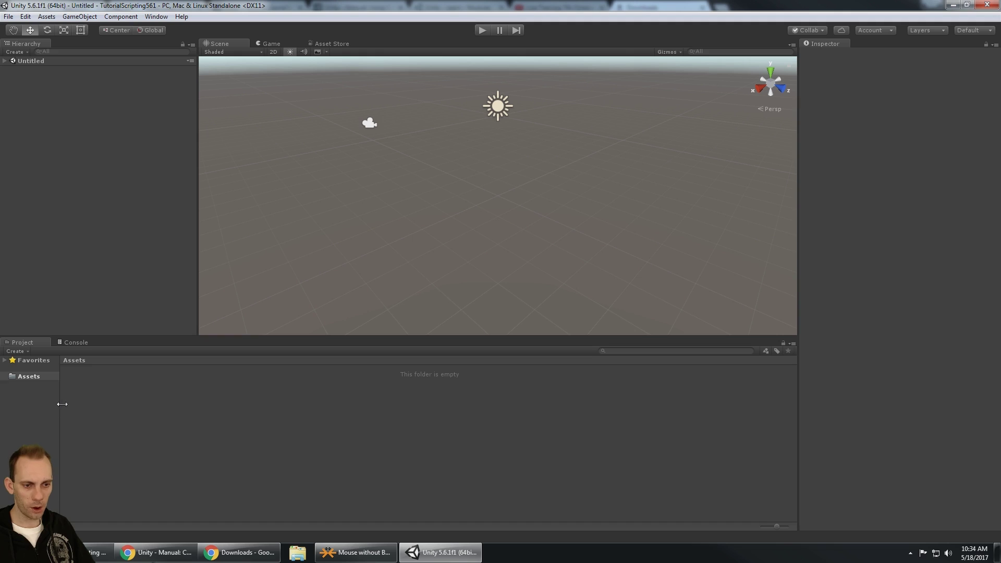
{"action": "left_click_drag", "start_coordinate": [60, 402], "coordinate": [110, 400]}
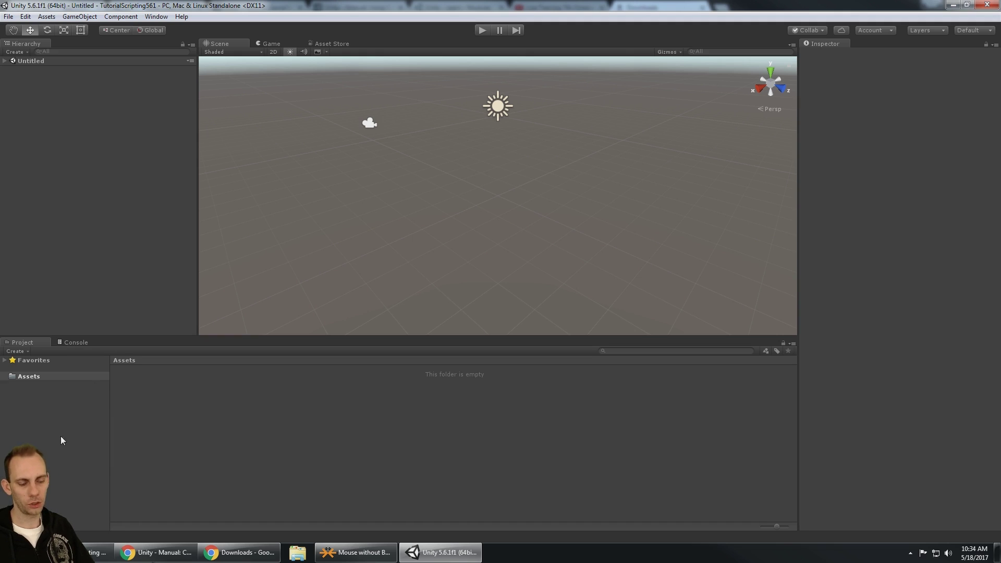
{"action": "key", "text": "super"}
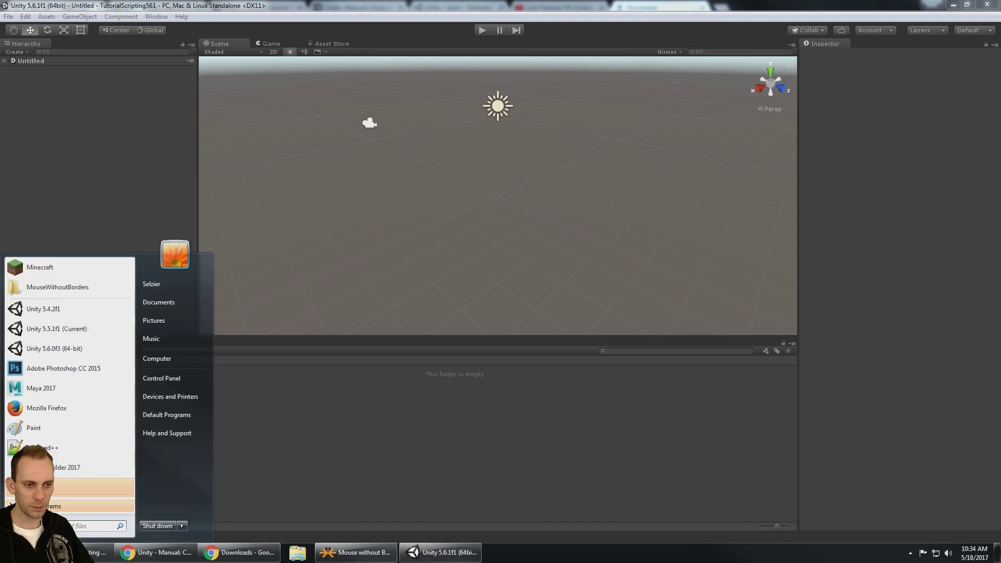
In Explorer, open Documents > Unity5 > TutorialScripting561 project folder.
{"action": "left_click", "coordinate": [156, 302]}
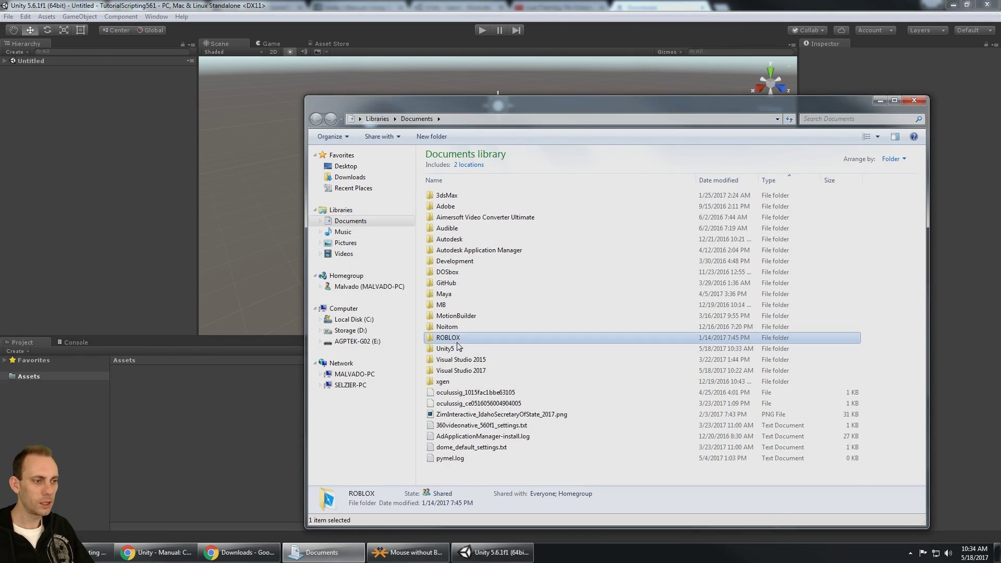
{"action": "double_click", "coordinate": [458, 350]}
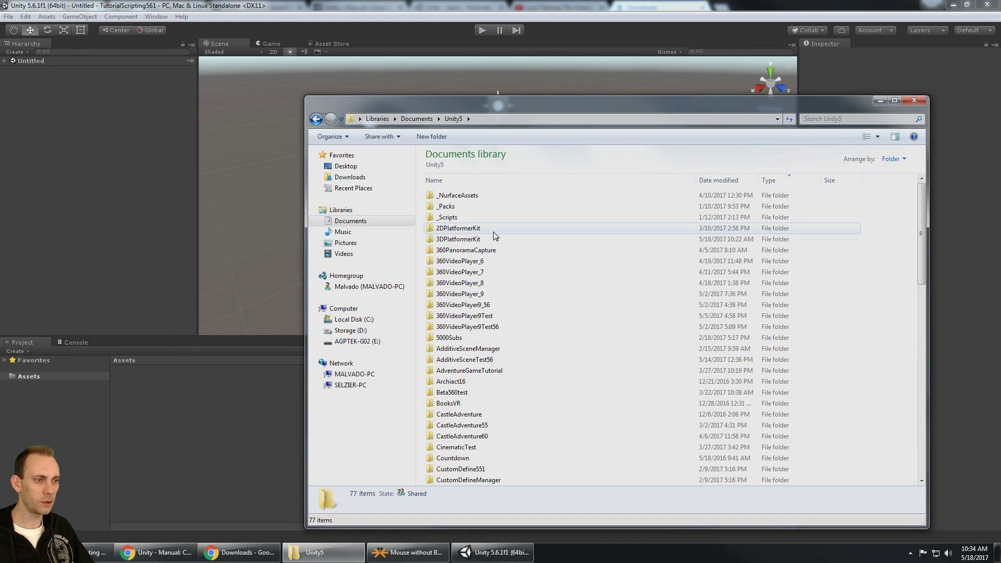
{"action": "left_click", "coordinate": [477, 232]}
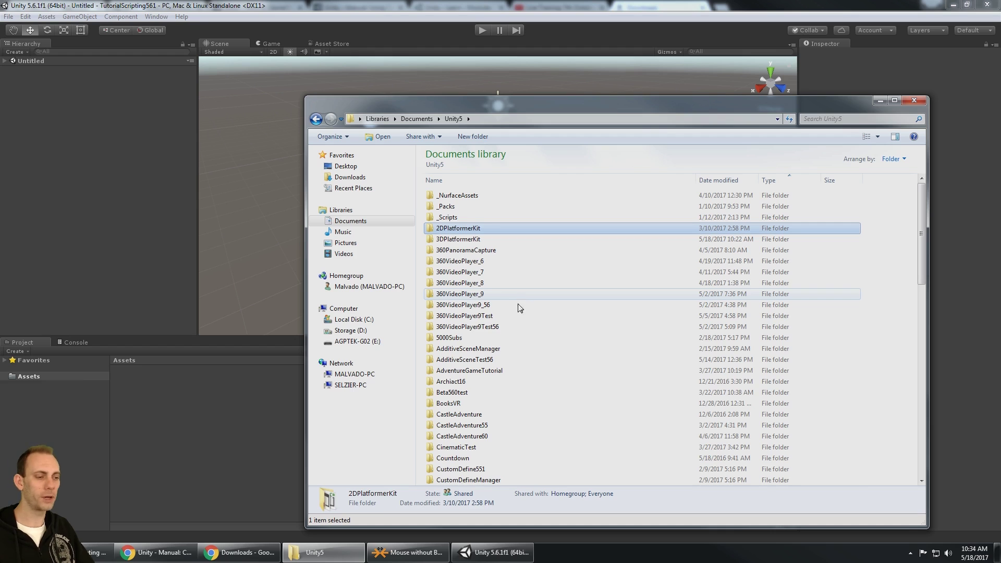
{"action": "scroll", "coordinate": [506, 320], "scroll_direction": "down", "scroll_amount": 4}
{"action": "scroll", "coordinate": [506, 325], "scroll_direction": "down", "scroll_amount": 3}
{"action": "scroll", "coordinate": [495, 364], "scroll_direction": "down", "scroll_amount": 5}
{"action": "left_click", "coordinate": [492, 446]}
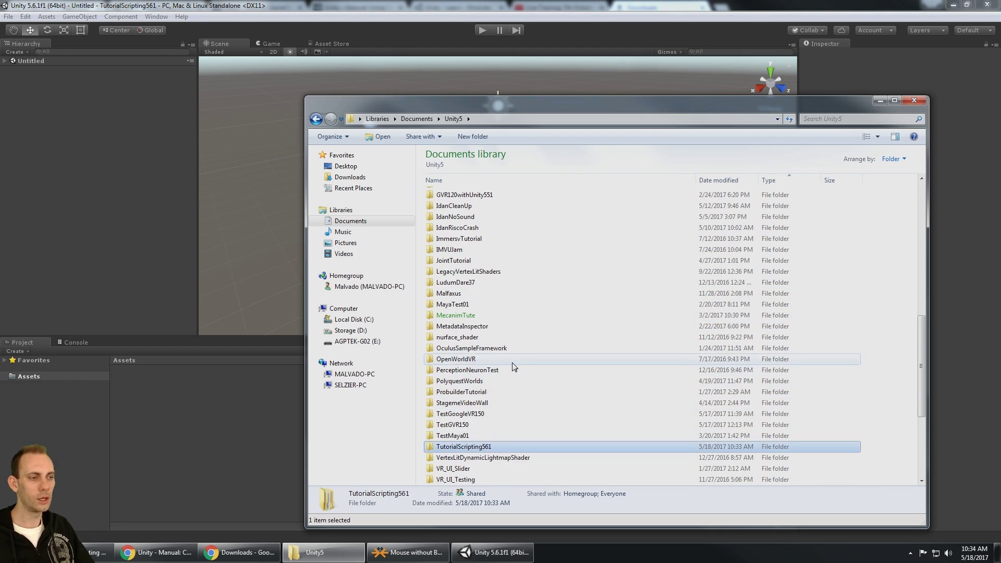
{"action": "scroll", "coordinate": [506, 365], "scroll_direction": "down", "scroll_amount": 5}
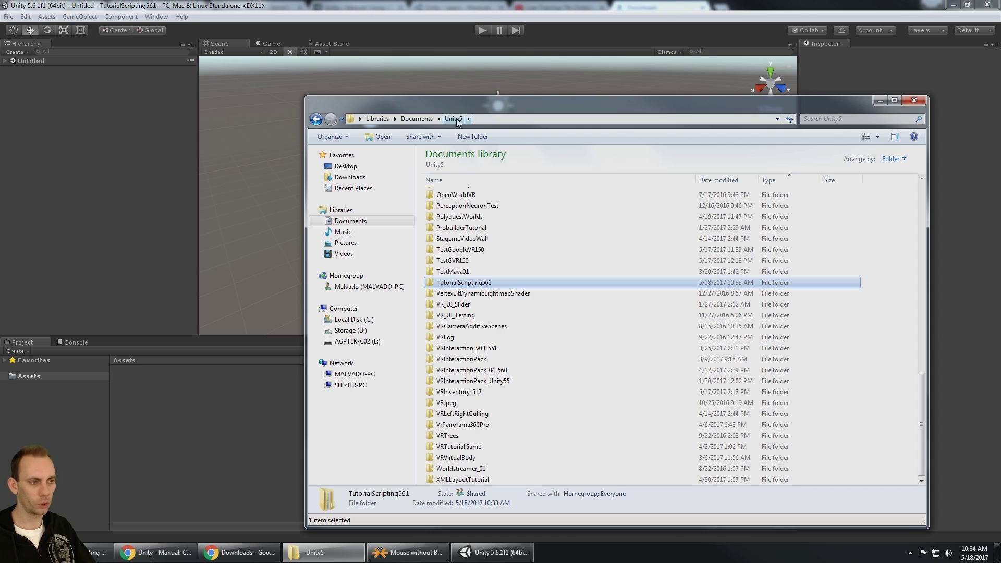
{"action": "double_click", "coordinate": [457, 284]}
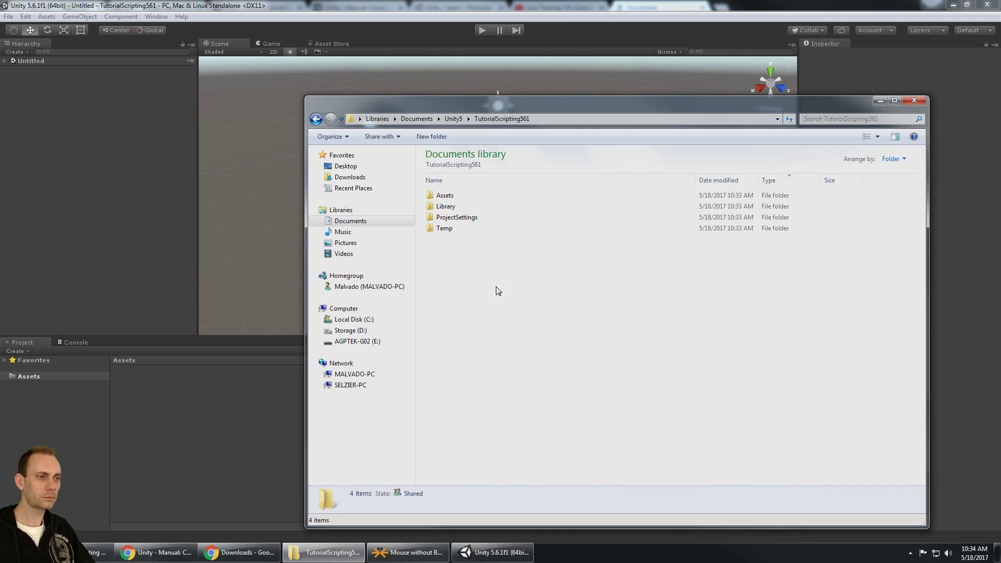
Look over the project's Library, ProjectSettings, Temp and Assets subfolders.
{"action": "left_click", "coordinate": [448, 207]}
{"action": "left_click", "coordinate": [456, 219]}
{"action": "left_click", "coordinate": [452, 229]}
{"action": "left_click", "coordinate": [487, 219]}
{"action": "key", "text": "Up"}
{"action": "key", "text": "Down"}
{"action": "key", "text": "Up"}
{"action": "key", "text": "Down"}
{"action": "key", "text": "Down"}
{"action": "key", "text": "Up"}
{"action": "key", "text": "Up"}
{"action": "key", "text": "Up"}
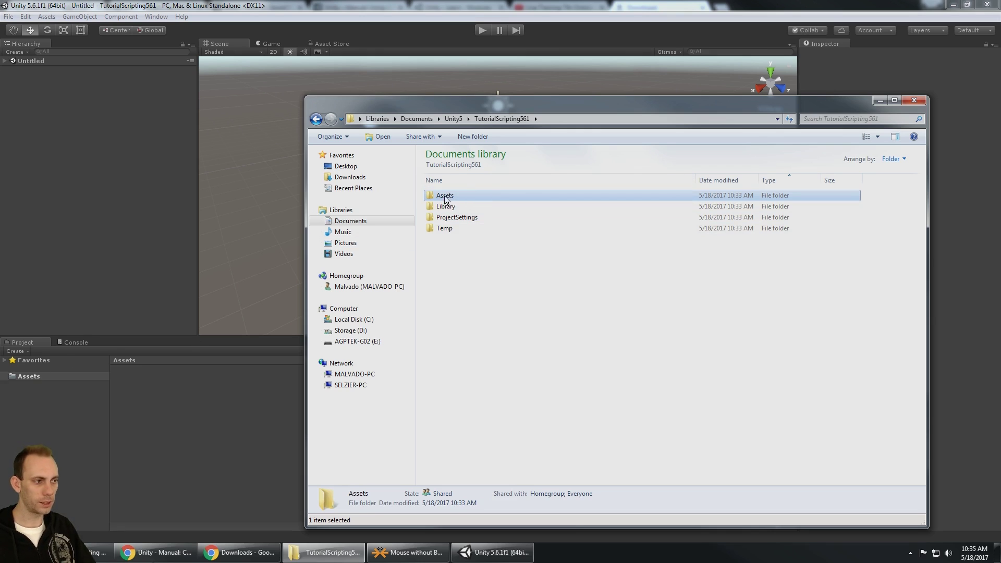
Open the empty Assets folder, then view the matching empty Assets folder in Unity.
{"action": "double_click", "coordinate": [521, 196]}
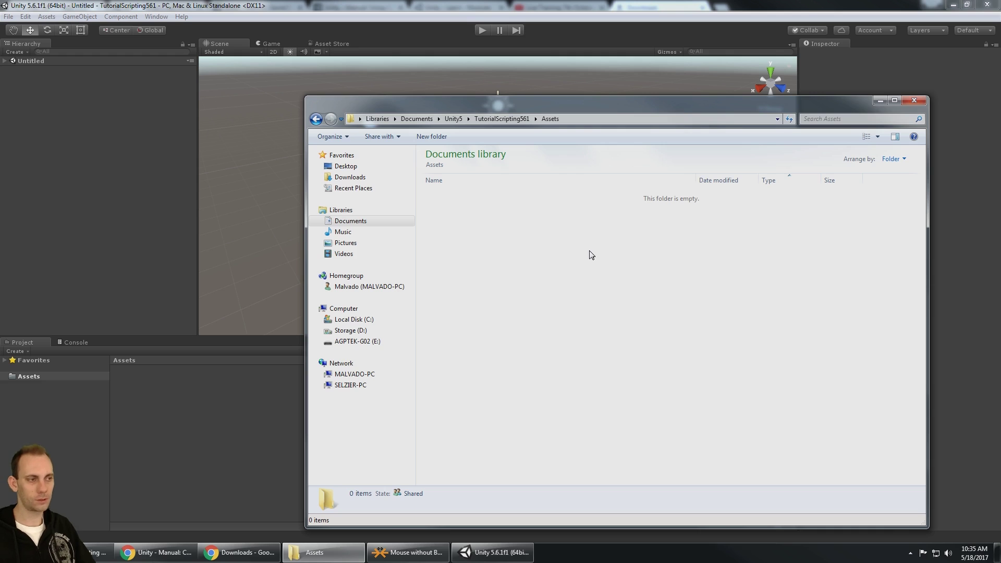
{"action": "left_click", "coordinate": [72, 422]}
{"action": "left_click", "coordinate": [34, 378]}
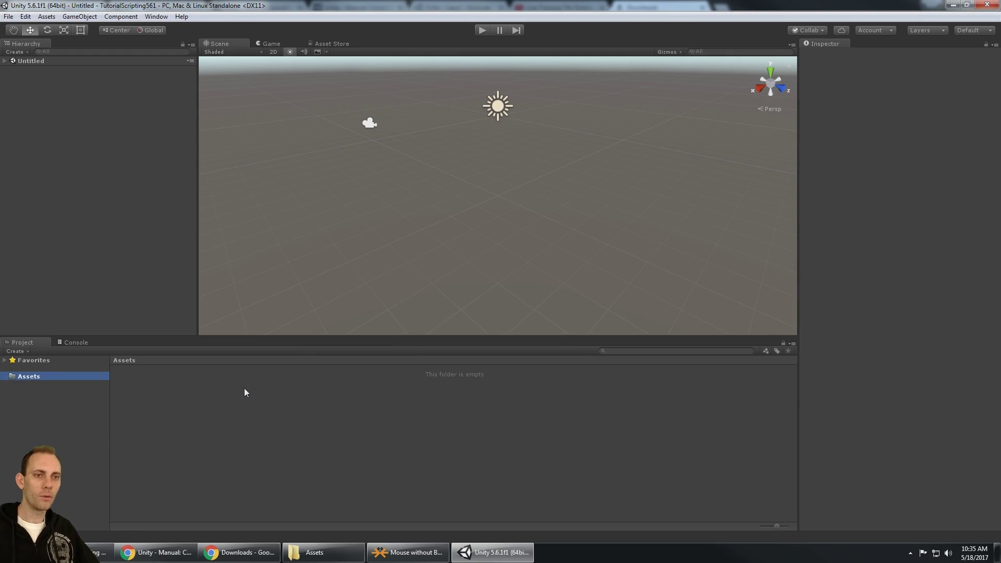
Add an empty GameObject to the scene from the Hierarchy's Create > Create Empty.
{"action": "left_click", "coordinate": [16, 52]}
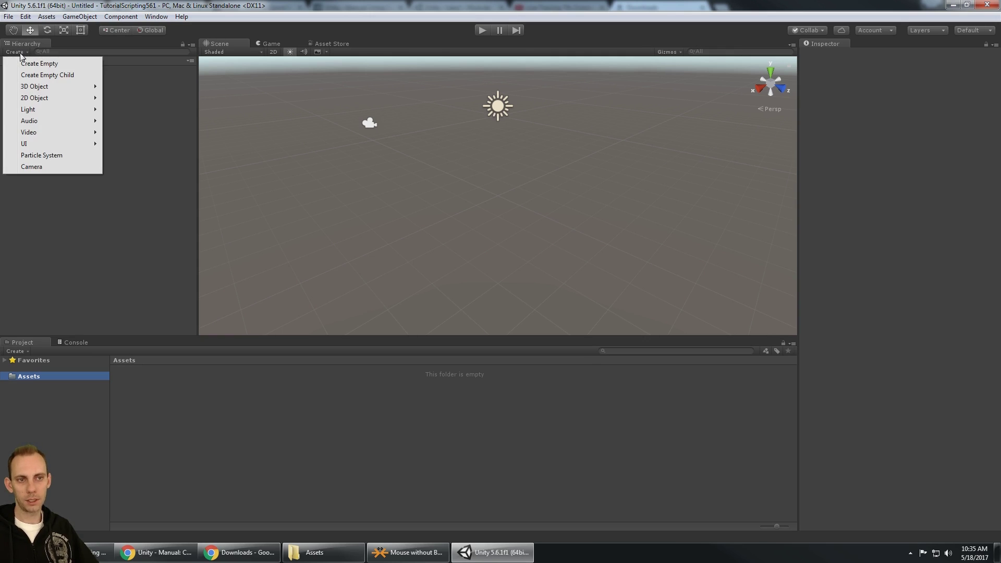
{"action": "left_click", "coordinate": [52, 63]}
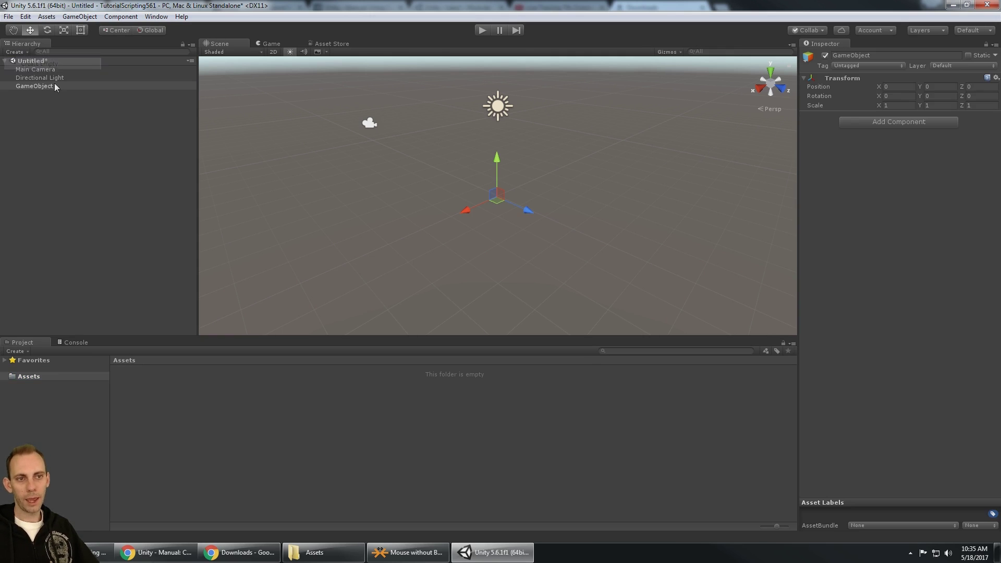
{"action": "left_click", "coordinate": [51, 86]}
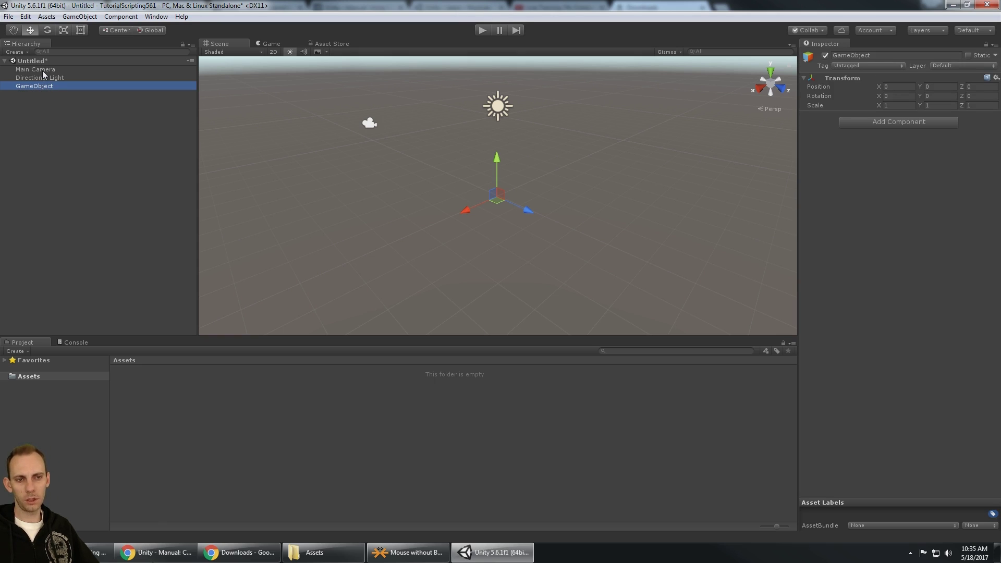
Inspect Main Camera and Directional Light, then nudge the GameObject and undo back to 0, 0, 0.
{"action": "left_click", "coordinate": [43, 73]}
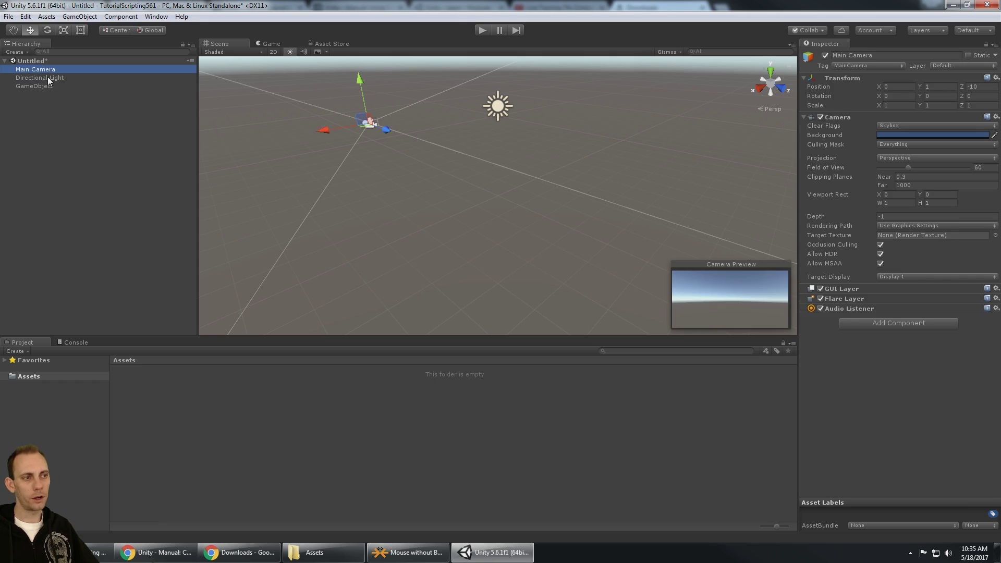
{"action": "left_click", "coordinate": [48, 79]}
{"action": "left_click", "coordinate": [44, 86]}
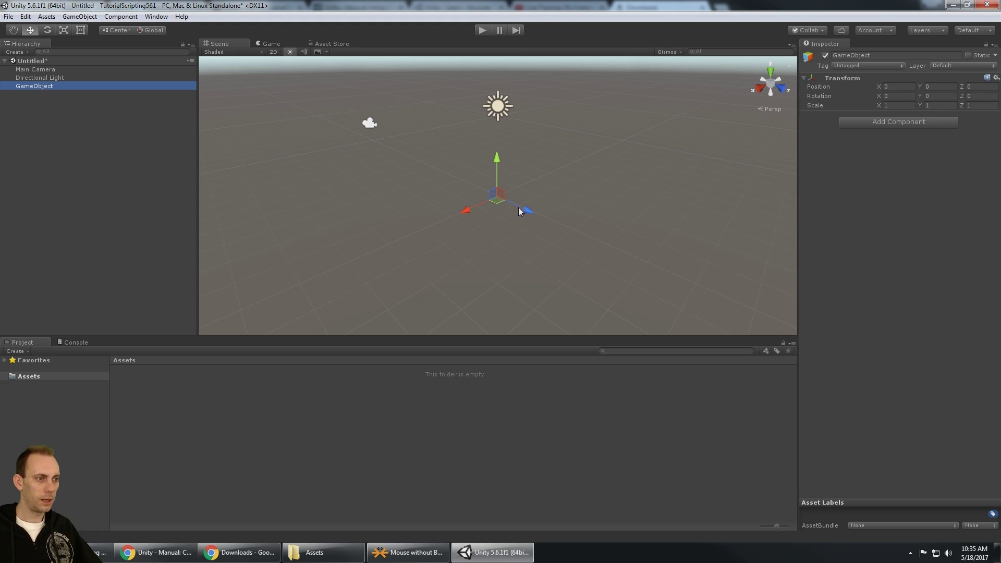
{"action": "left_click_drag", "start_coordinate": [524, 209], "coordinate": [537, 219]}
{"action": "key", "text": "ctrl+z"}
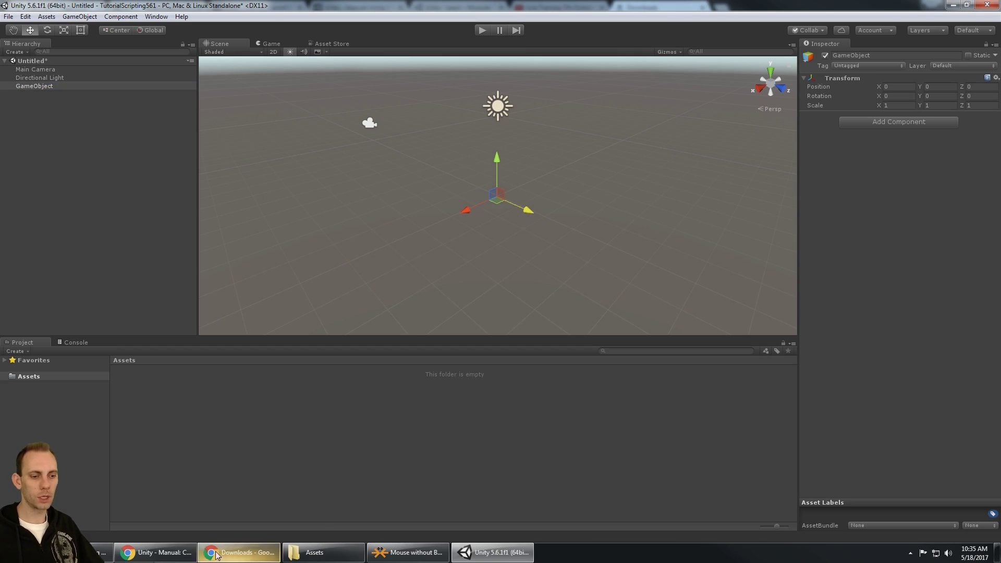
{"action": "left_click", "coordinate": [240, 552]}
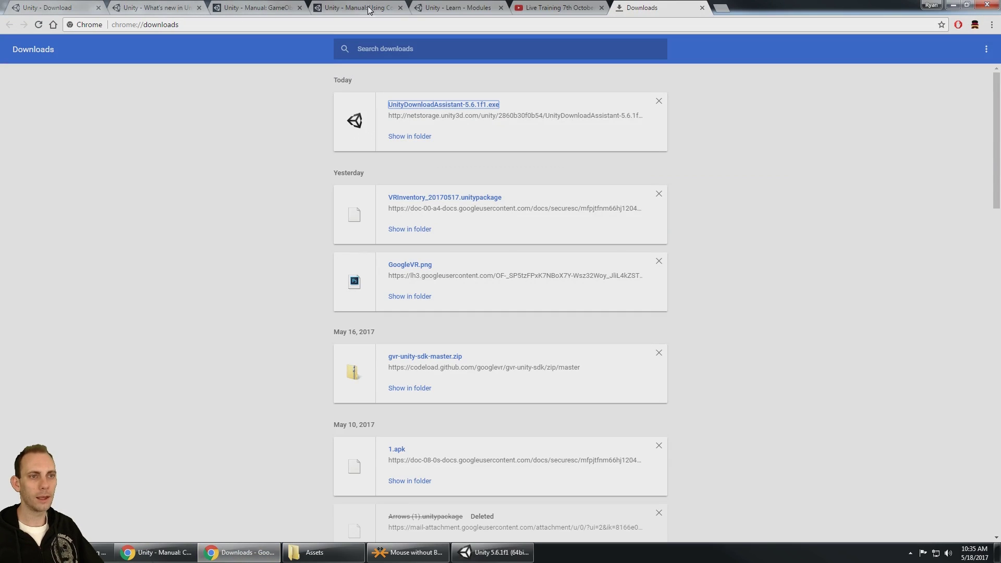
{"action": "left_click", "coordinate": [161, 11]}
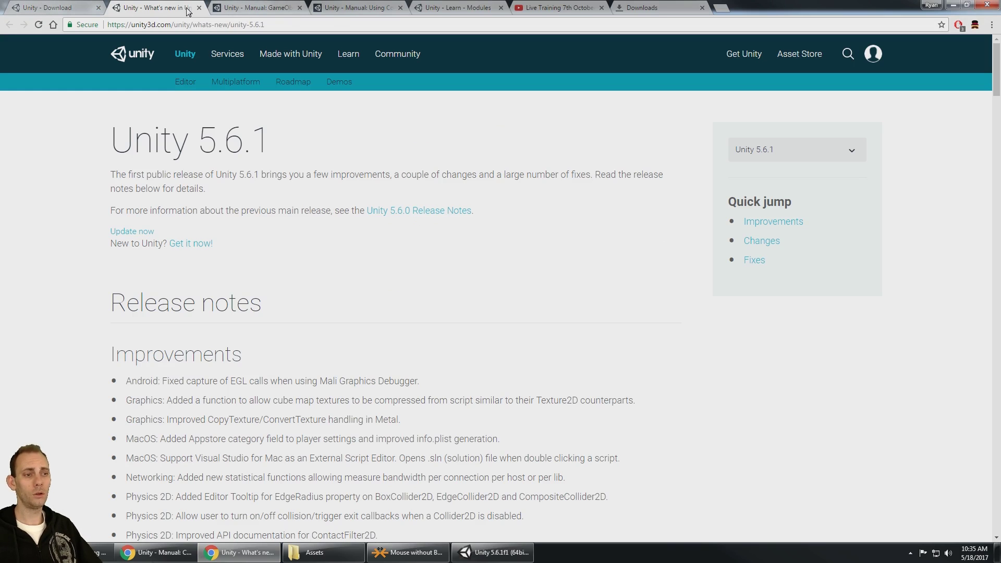
{"action": "left_click", "coordinate": [235, 10]}
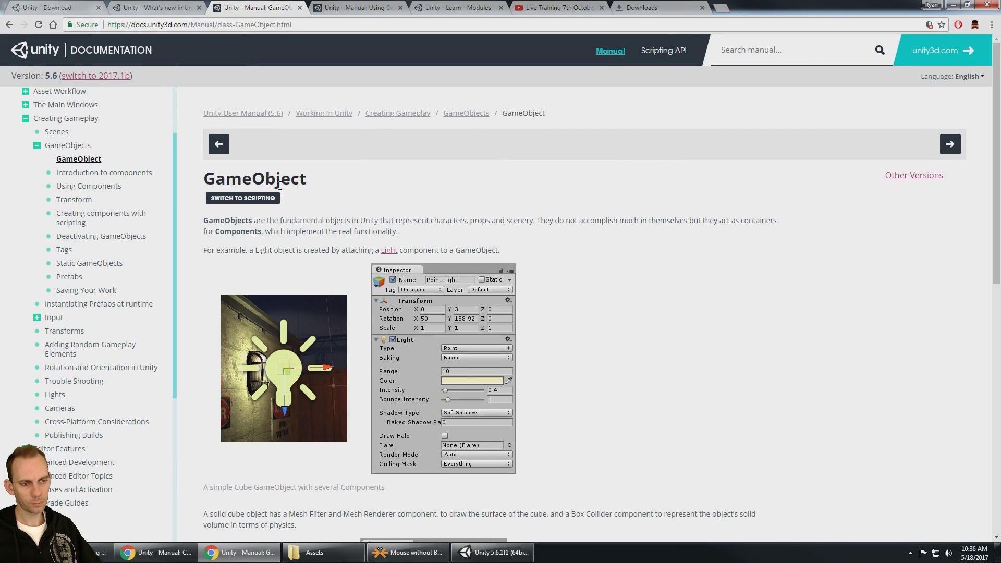
{"action": "scroll", "coordinate": [238, 188], "scroll_direction": "down", "scroll_amount": 1}
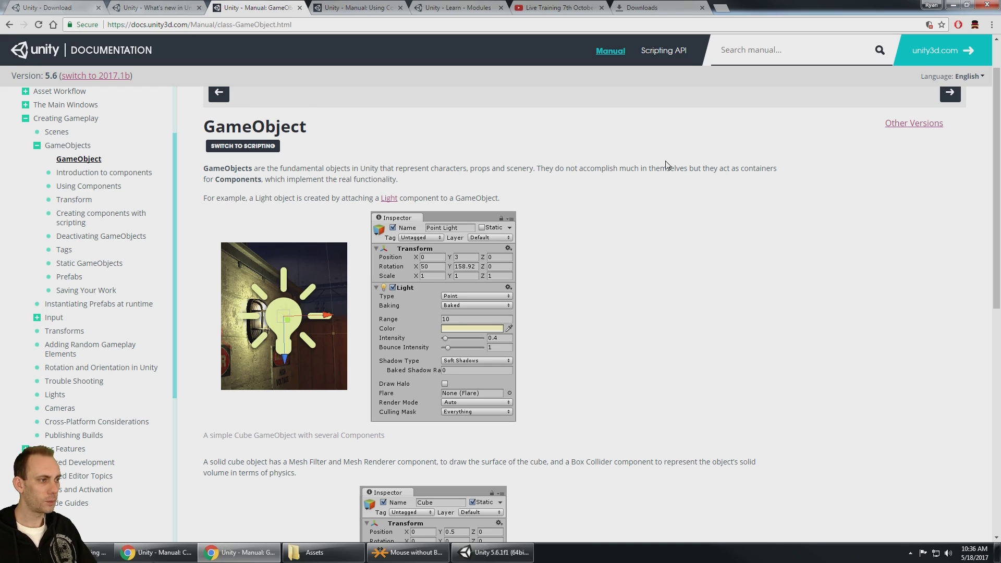
{"action": "left_click_drag", "start_coordinate": [685, 168], "coordinate": [399, 180]}
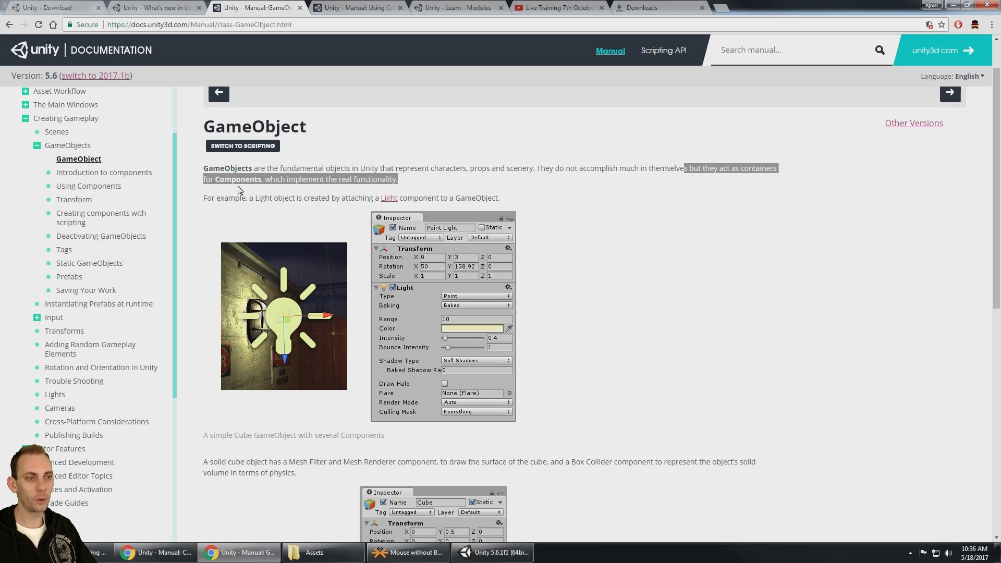
{"action": "left_click", "coordinate": [266, 192]}
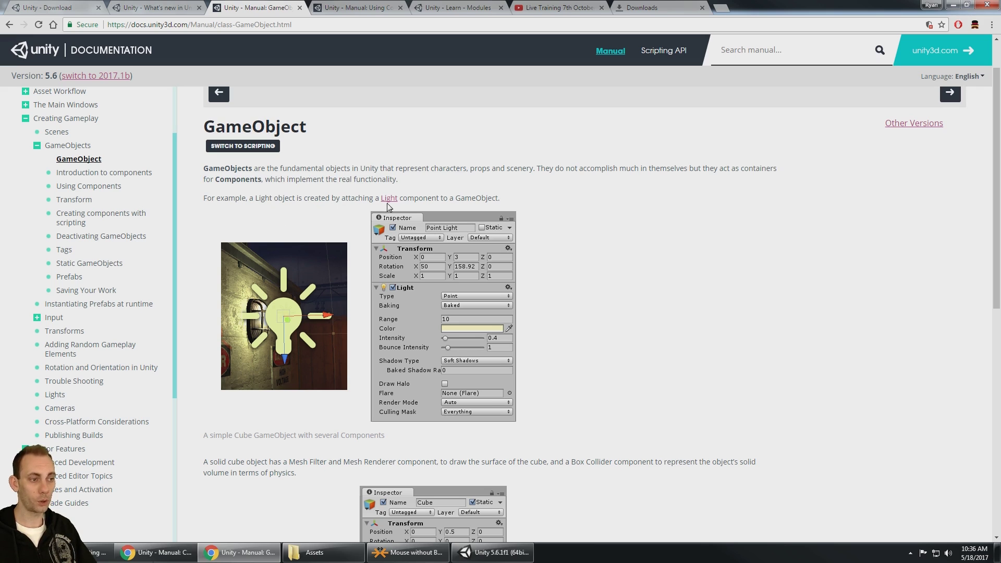
{"action": "scroll", "coordinate": [599, 230], "scroll_direction": "down", "scroll_amount": 4}
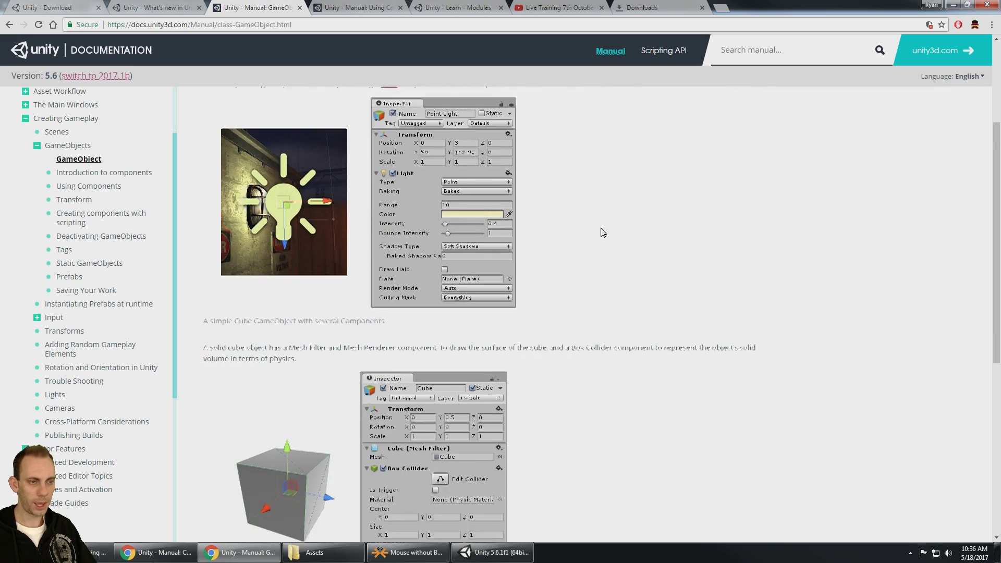
{"action": "scroll", "coordinate": [285, 245], "scroll_direction": "down", "scroll_amount": 1}
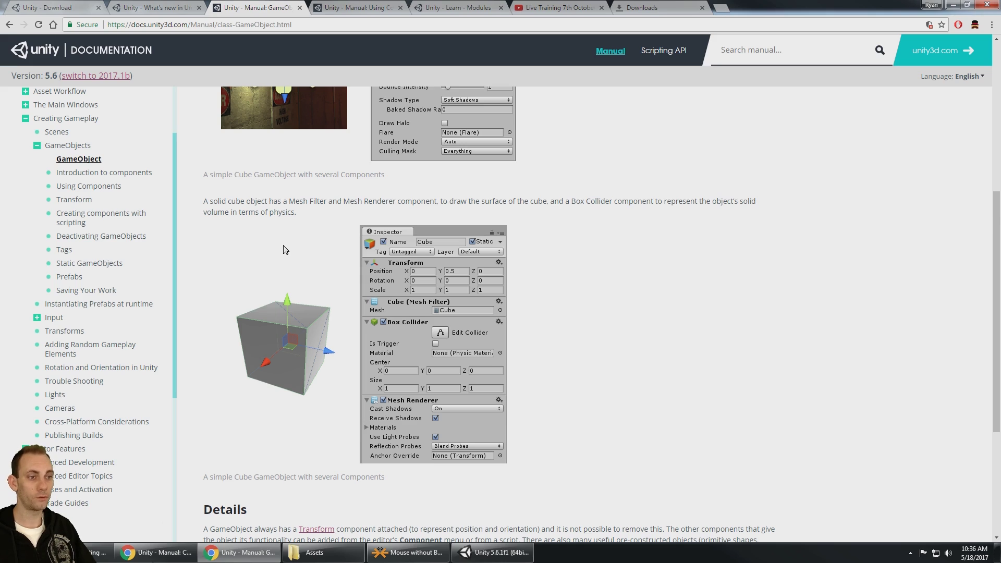
{"action": "scroll", "coordinate": [286, 250], "scroll_direction": "down", "scroll_amount": 1}
{"action": "scroll", "coordinate": [273, 223], "scroll_direction": "down", "scroll_amount": 2}
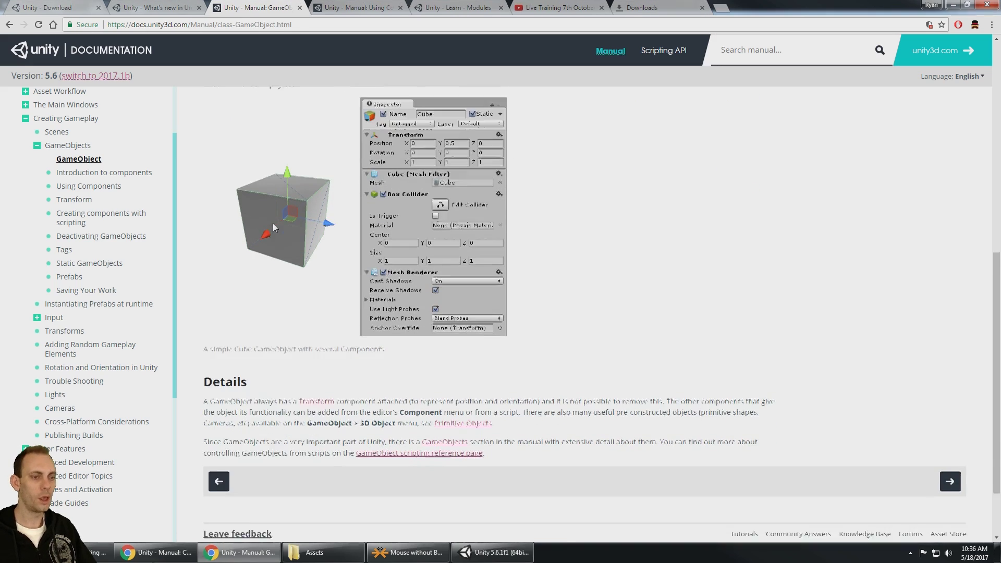
{"action": "scroll", "coordinate": [276, 221], "scroll_direction": "up", "scroll_amount": 5}
{"action": "scroll", "coordinate": [279, 221], "scroll_direction": "up", "scroll_amount": 4}
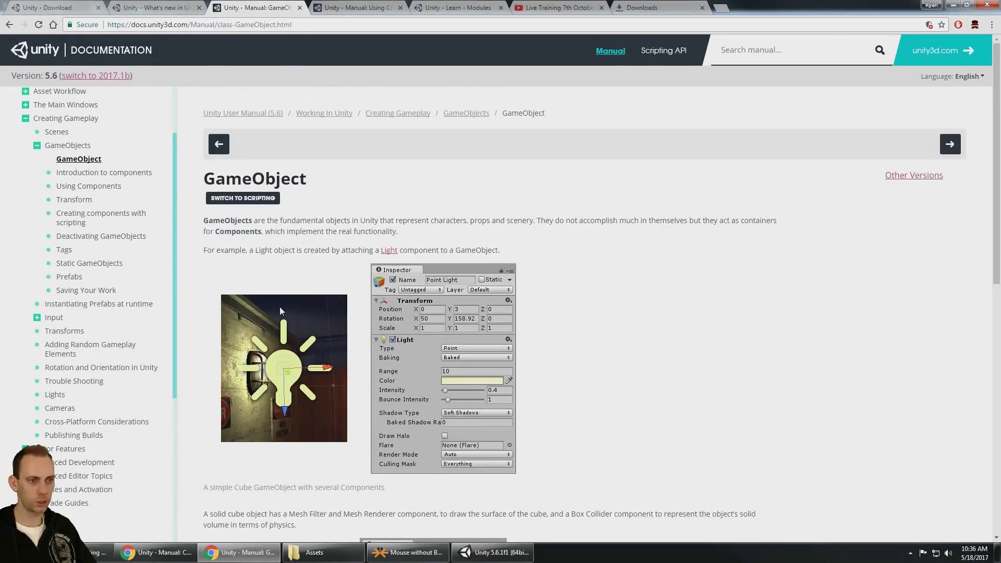
{"action": "key", "text": "alt+Tab"}
{"action": "left_click", "coordinate": [35, 85]}
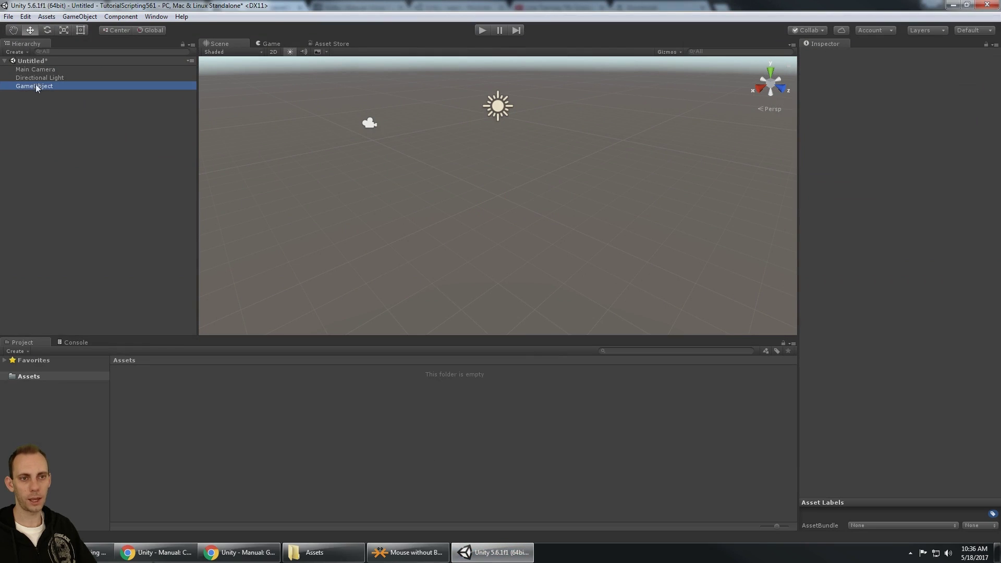
{"action": "left_click", "coordinate": [27, 51]}
{"action": "left_click", "coordinate": [32, 64]}
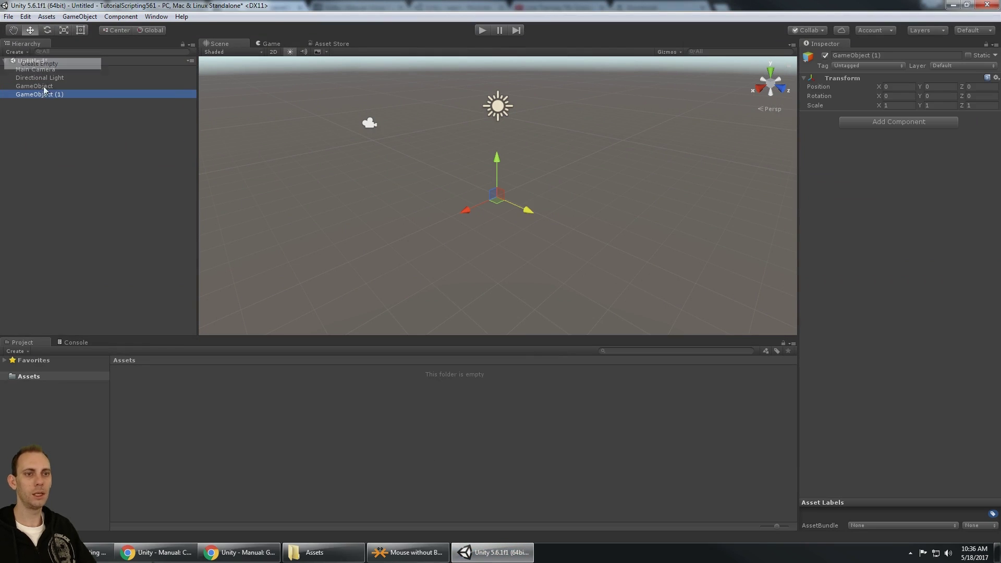
{"action": "left_click", "coordinate": [52, 87]}
{"action": "left_click", "coordinate": [59, 95]}
{"action": "key", "text": "Delete"}
{"action": "left_click", "coordinate": [45, 86]}
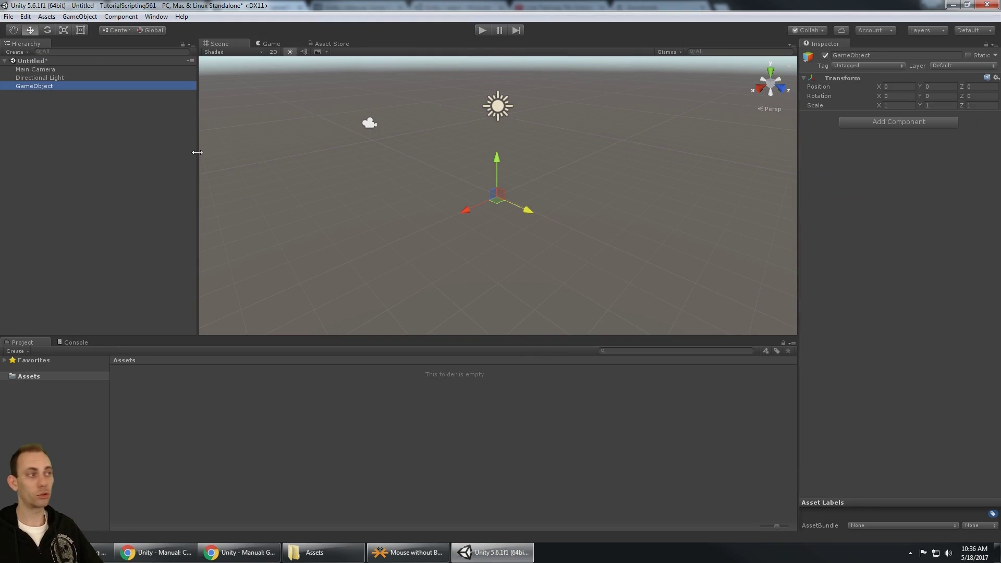